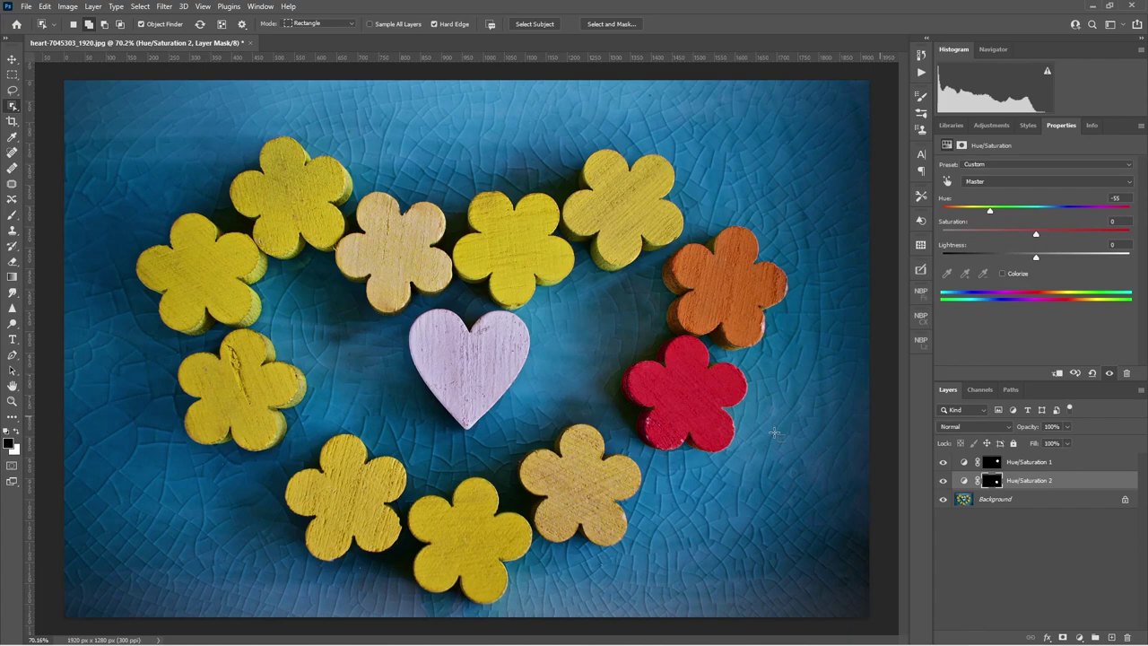
# Step: Select the tan flower just below the red one and add a Hue/Saturation adjustment layer with Hue -69
pyautogui.click(576, 496)
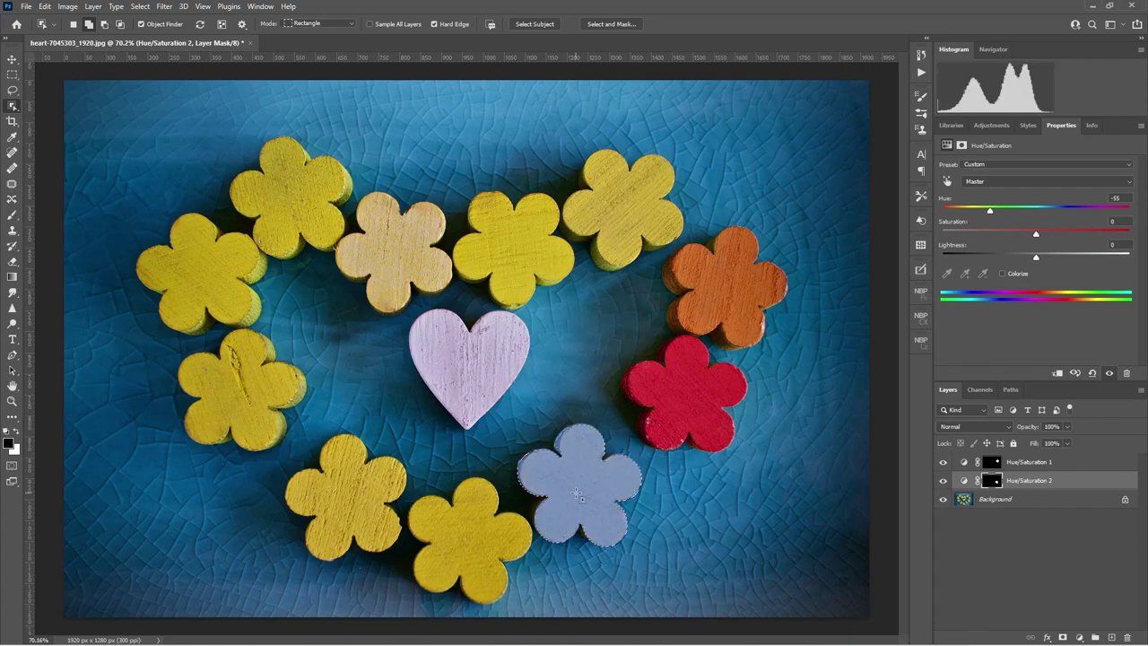
pyautogui.click(1080, 637)
pyautogui.click(1080, 519)
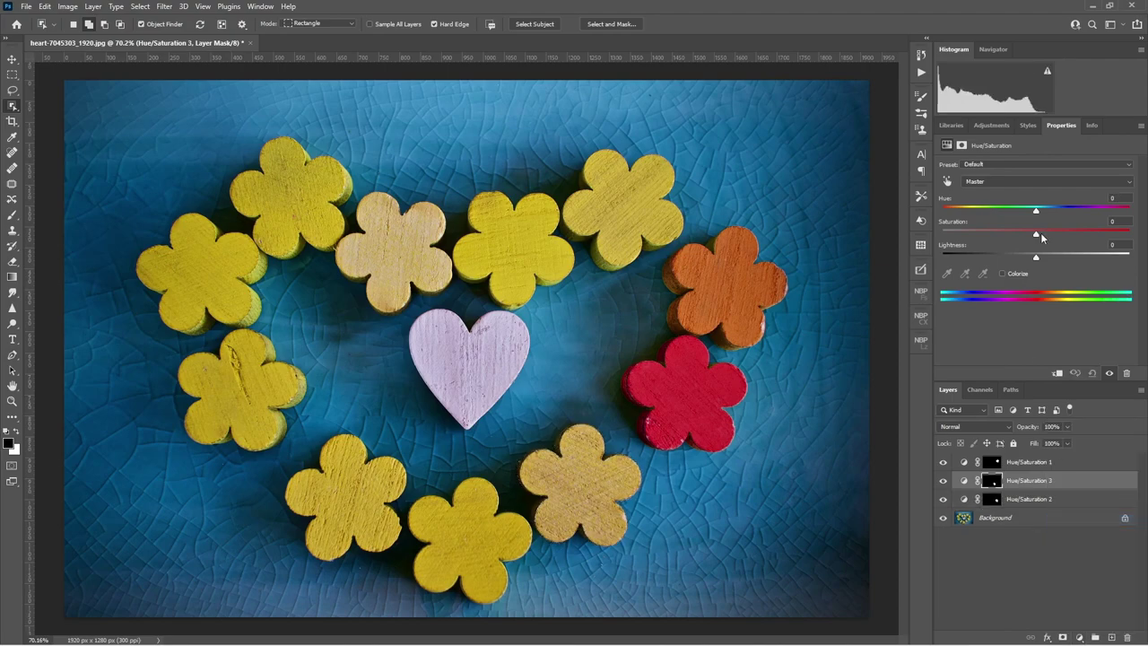
pyautogui.moveTo(1035, 213); pyautogui.dragTo(985, 212)
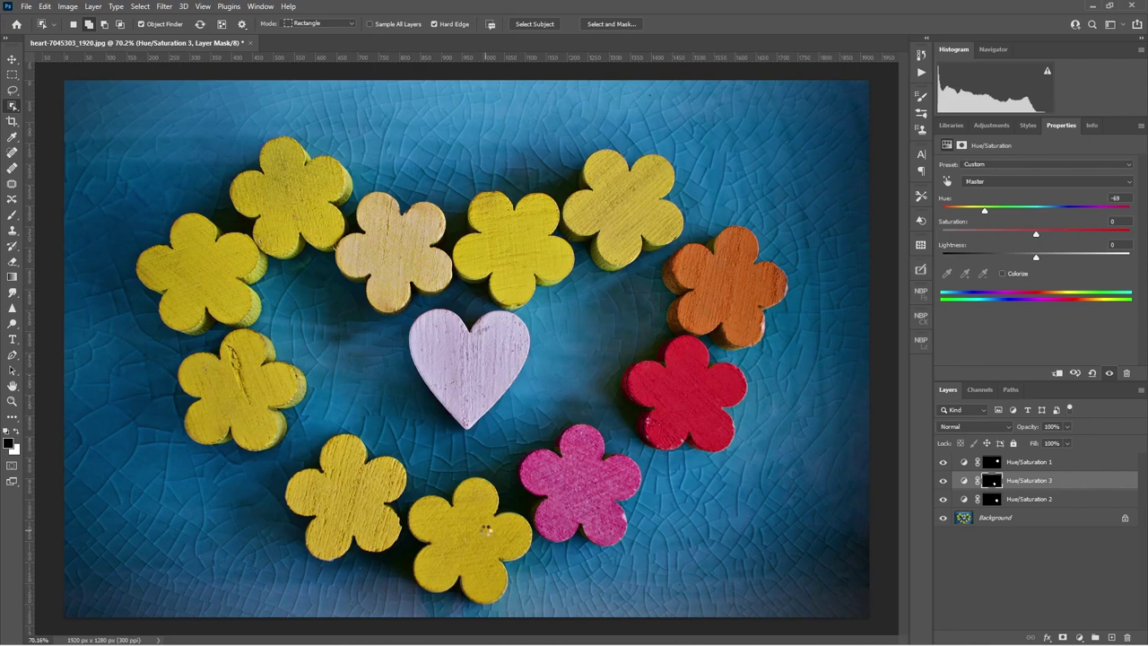
# Step: Select the yellow flower at the bottom of the photo and add a Hue/Saturation adjustment layer with Hue -133
pyautogui.click(487, 532)
pyautogui.click(1079, 637)
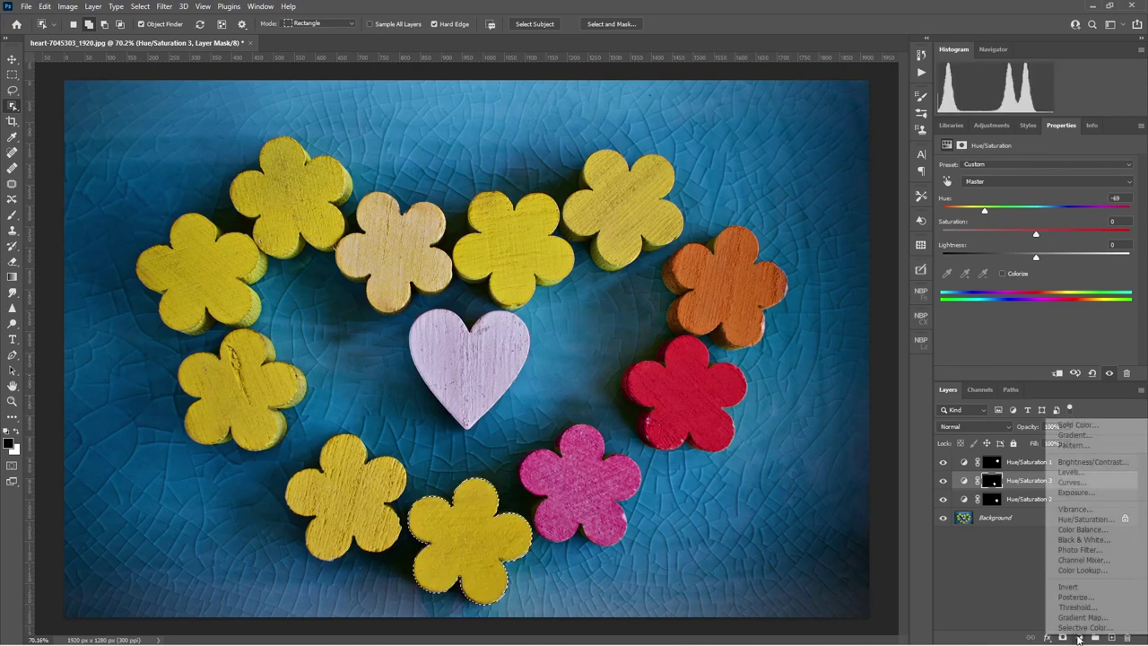
pyautogui.click(1084, 519)
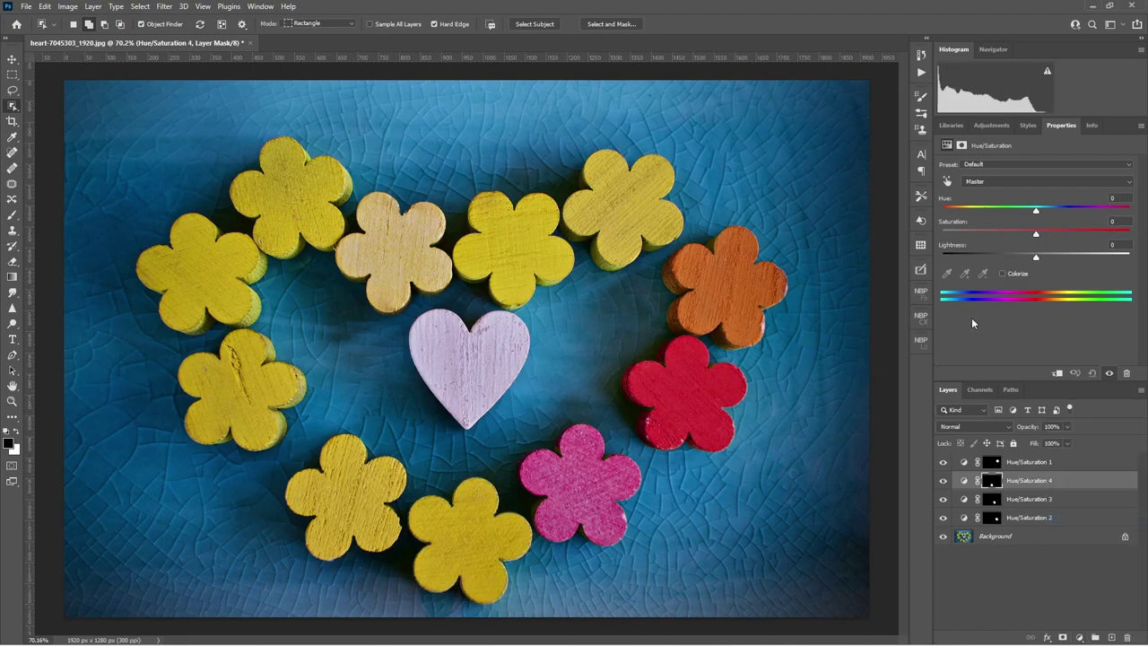
pyautogui.moveTo(1036, 212); pyautogui.dragTo(960, 208)
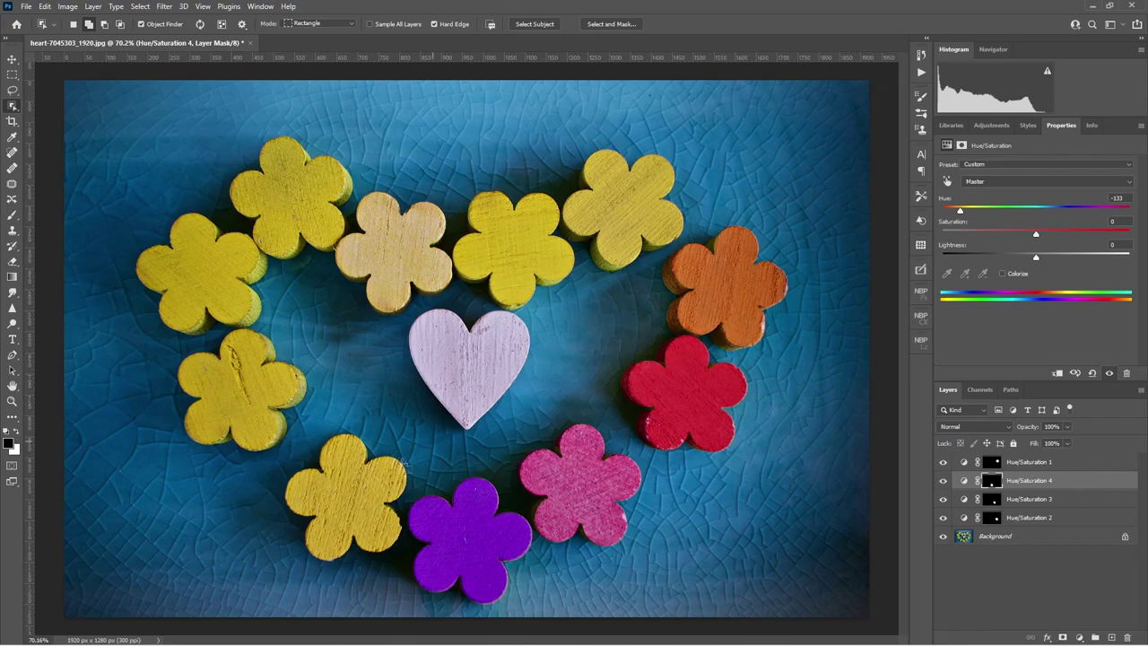
# Step: Select the yellow flower beside the purple one and add a Hue/Saturation adjustment layer with Hue -180
pyautogui.click(354, 491)
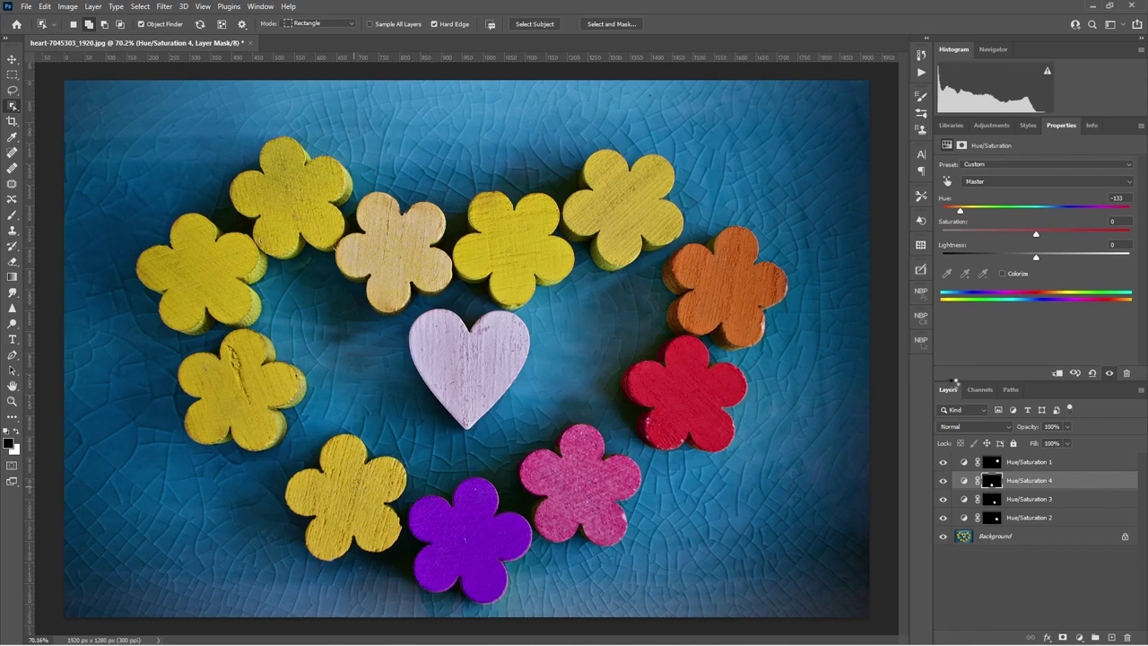
pyautogui.click(1080, 638)
pyautogui.click(1076, 525)
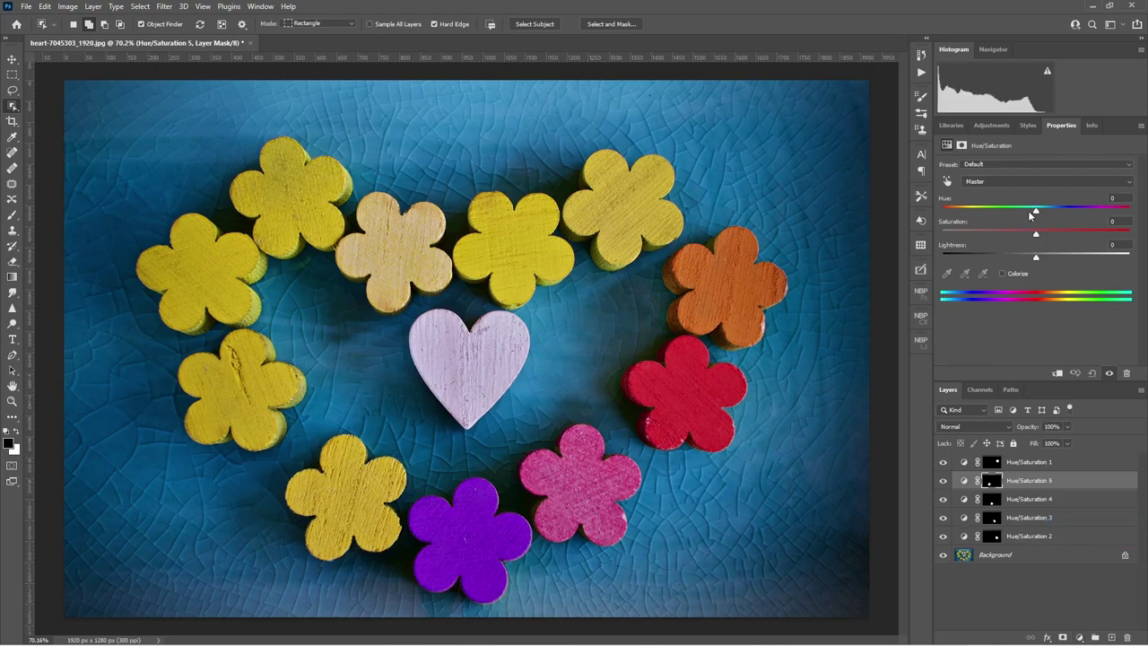
pyautogui.moveTo(1035, 212); pyautogui.dragTo(942, 207)
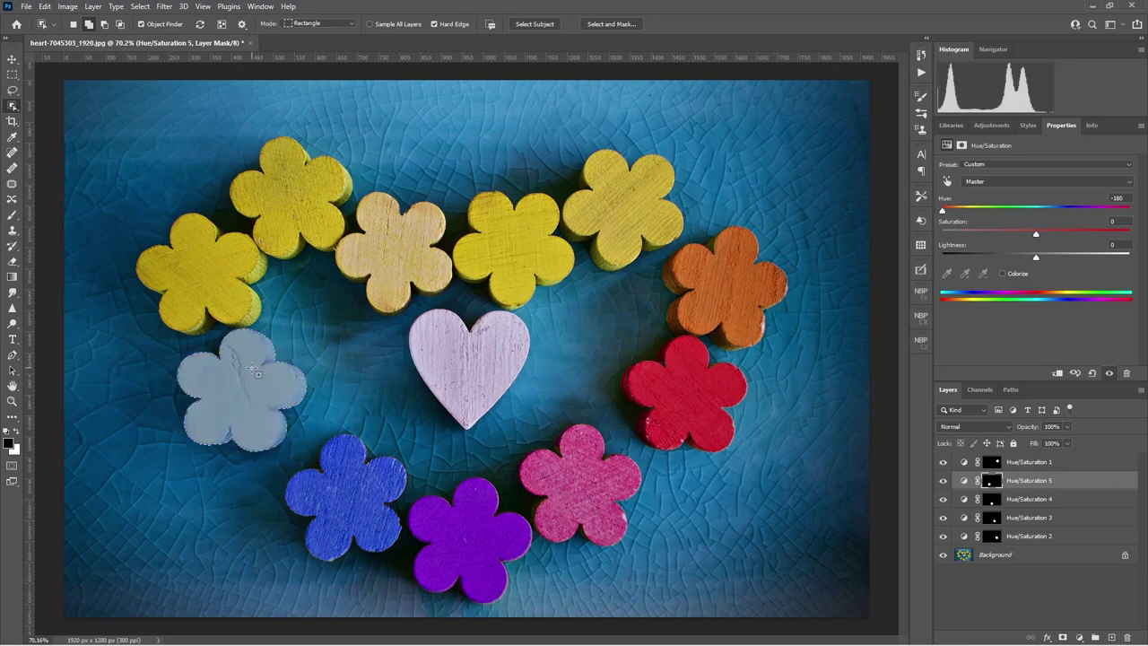
# Step: Select the yellow flower directly above the blue one and add a Hue/Saturation adjustment layer with Hue -106
pyautogui.click(254, 370)
pyautogui.click(1079, 637)
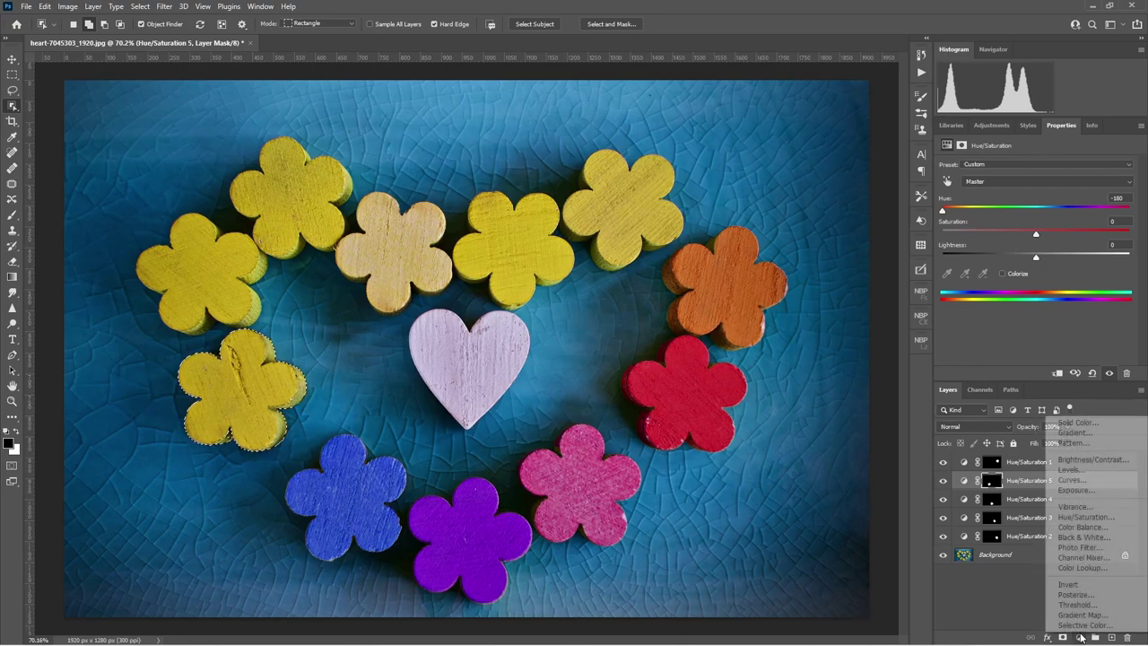
pyautogui.click(1089, 521)
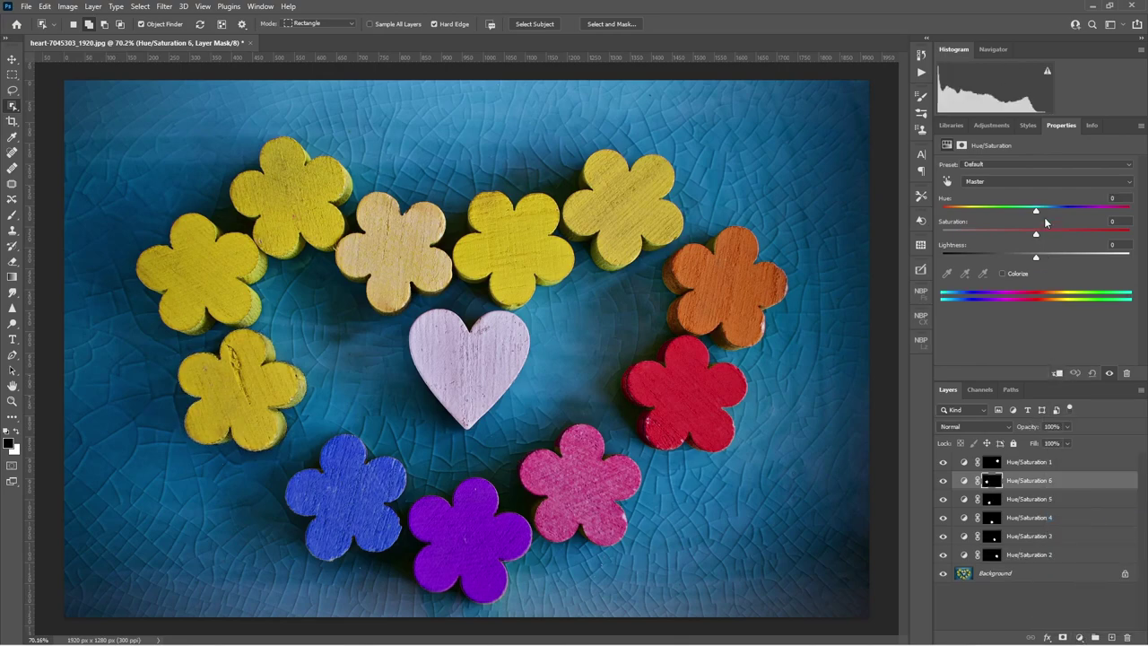
pyautogui.moveTo(1037, 216); pyautogui.dragTo(970, 212)
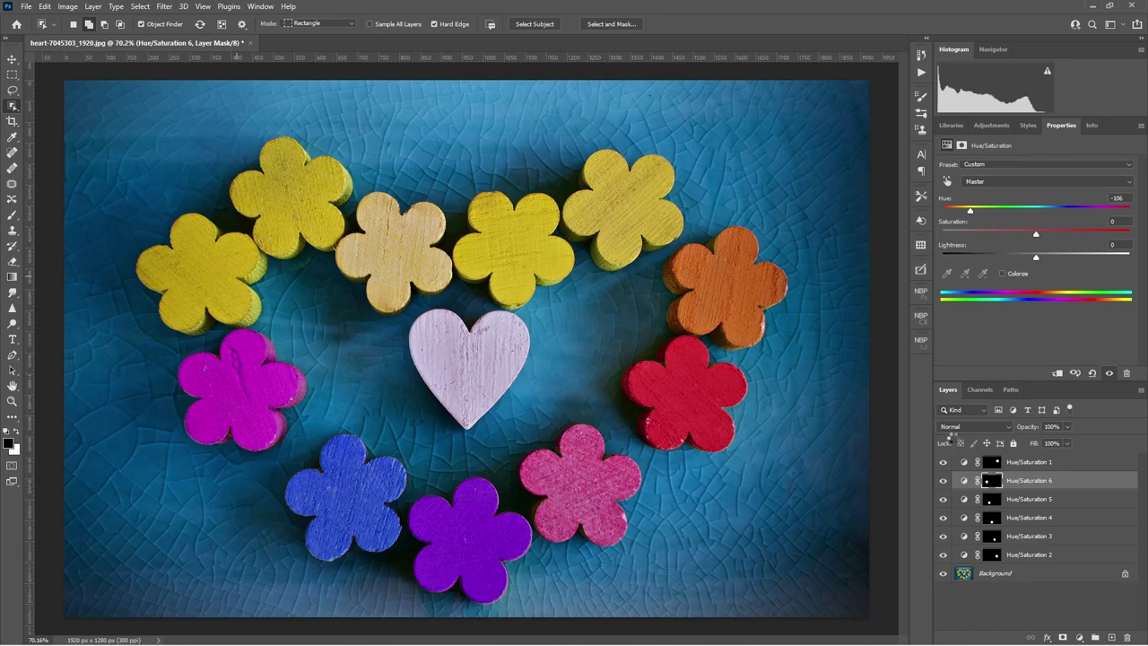
# Step: Select the yellow flower above the magenta one and add a Hue/Saturation adjustment layer with Hue +37
pyautogui.click(199, 269)
pyautogui.click(1079, 637)
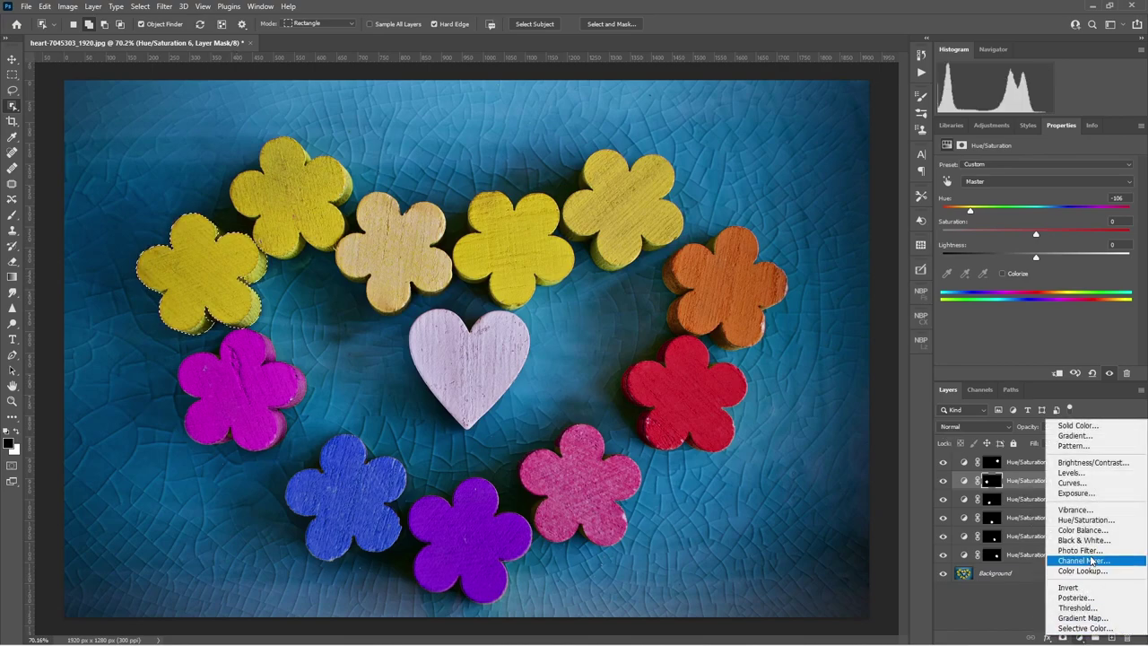
pyautogui.click(1087, 520)
pyautogui.moveTo(1036, 213); pyautogui.dragTo(1069, 211)
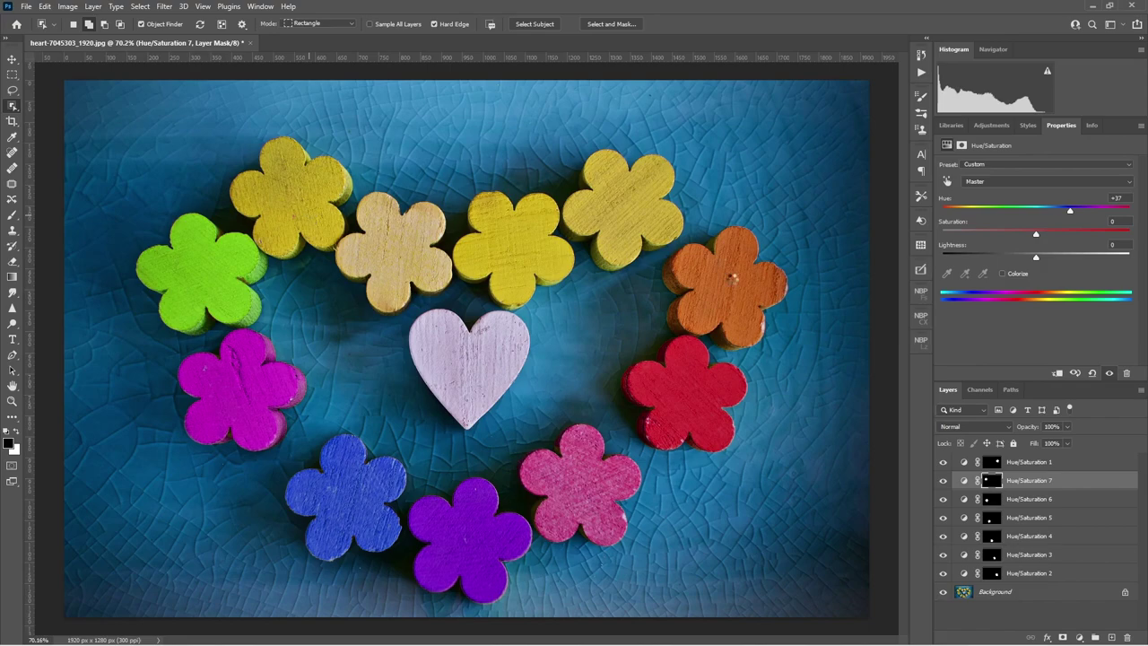
# Step: Select the topmost yellow flower, next to the lime green one, and add a Hue/Saturation adjustment layer with Hue +92
pyautogui.click(309, 220)
pyautogui.click(1079, 639)
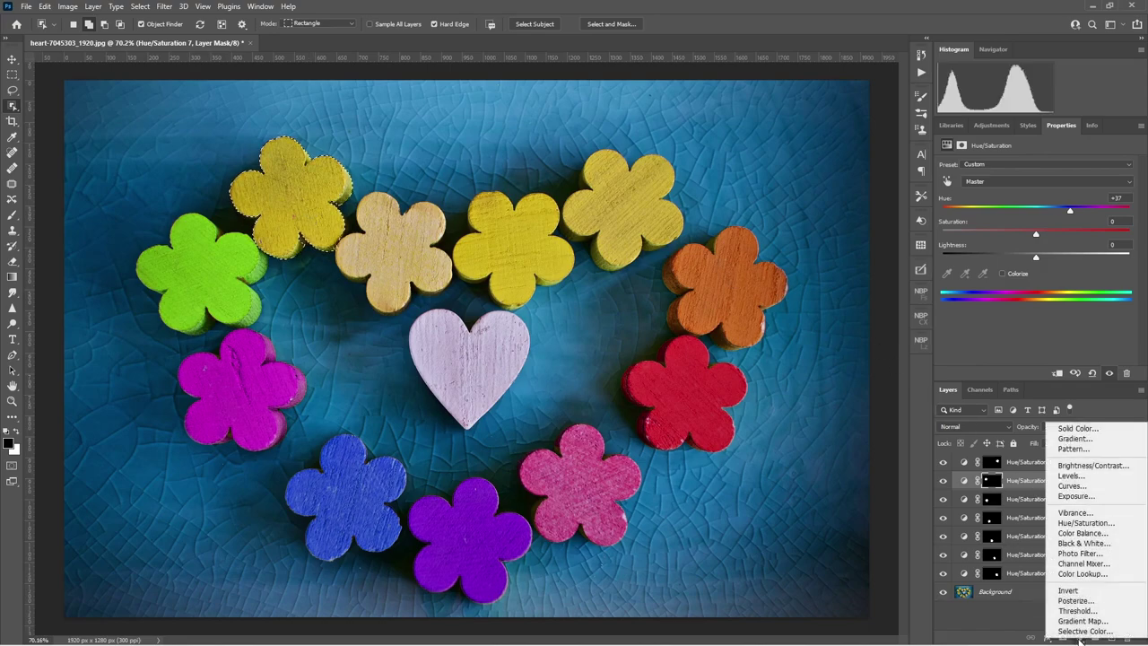
pyautogui.click(1076, 524)
pyautogui.moveTo(1037, 213); pyautogui.dragTo(1095, 215)
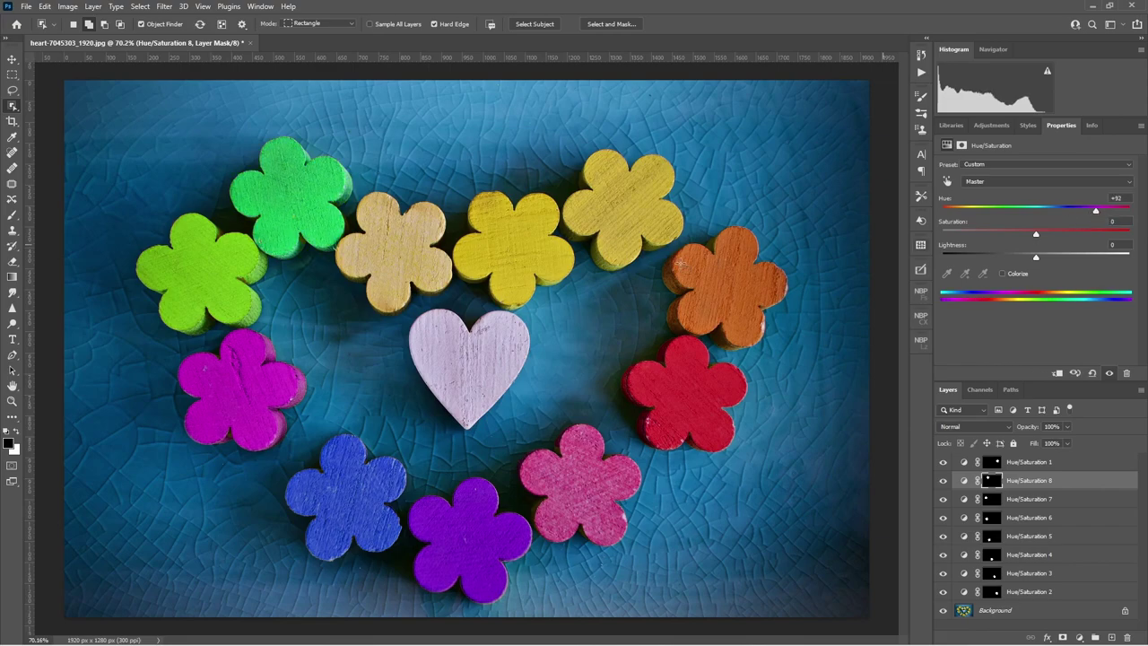
# Step: Recolor the cream flower above the heart with a masked Hue/Saturation adjustment layer at Hue +136, and clear the selection
pyautogui.click(1078, 636)
pyautogui.click(1085, 516)
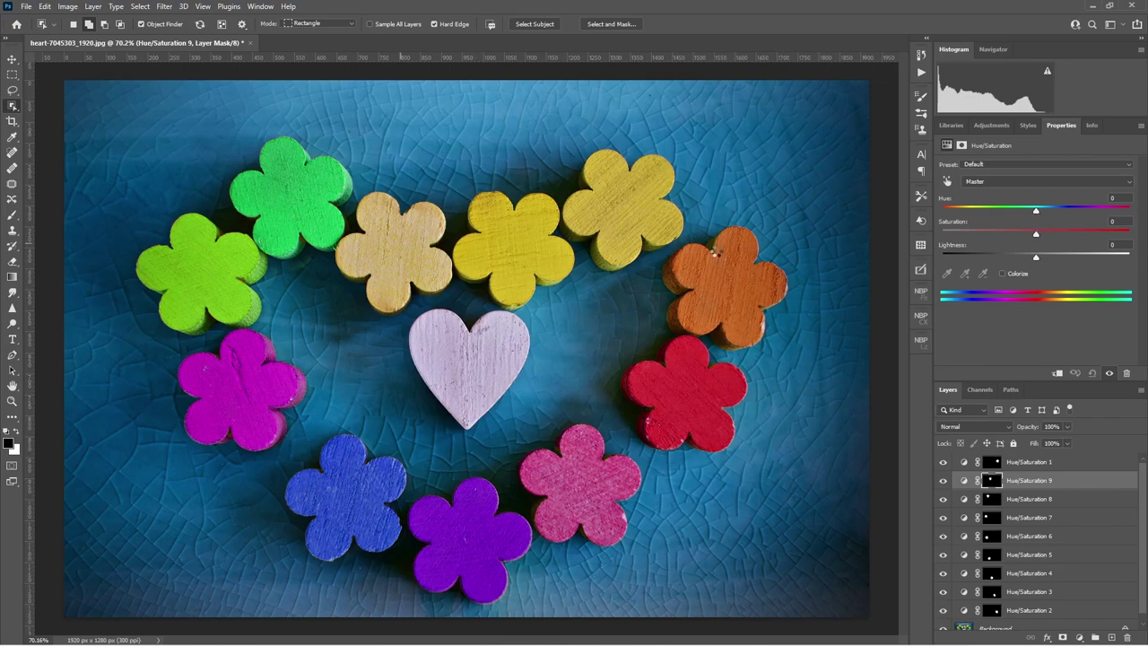
pyautogui.moveTo(1039, 212); pyautogui.dragTo(1112, 211)
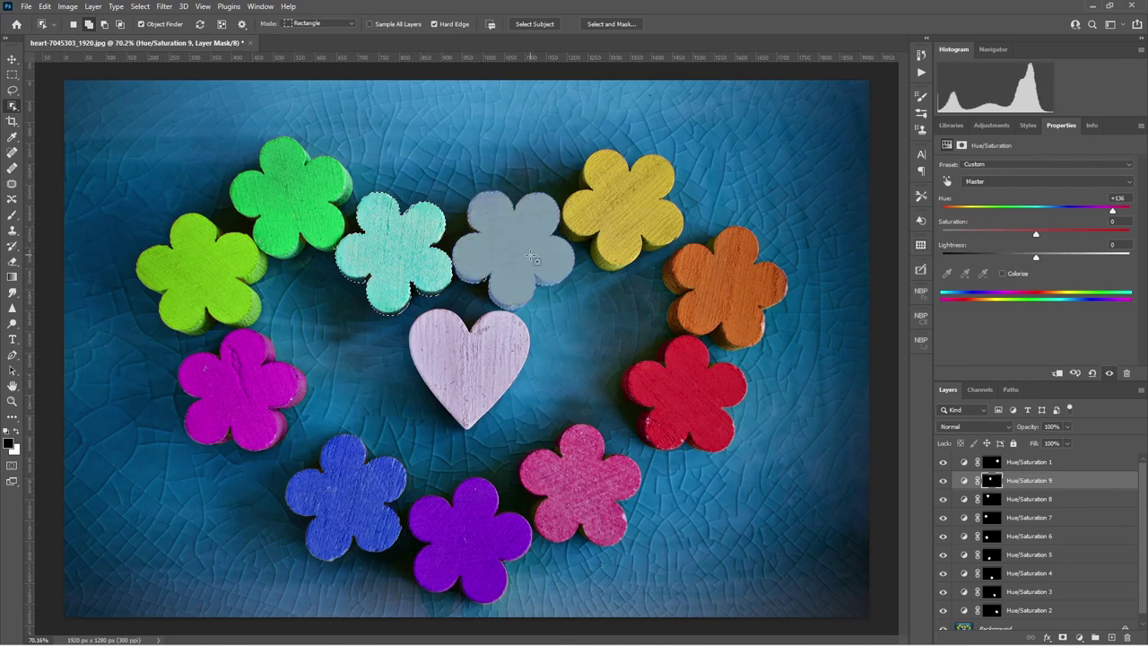
pyautogui.hotkey('ctrl', 'd')
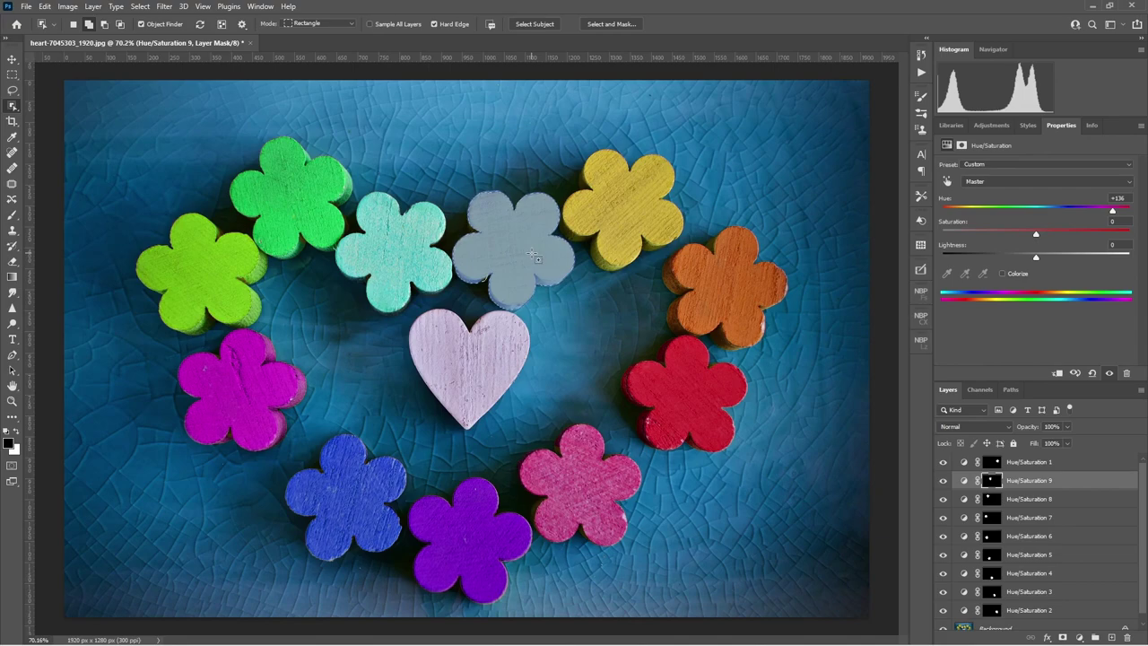
# Step: Select the yellow flower beside the turquoise one and add a Hue/Saturation adjustment layer with Hue +180
pyautogui.click(534, 257)
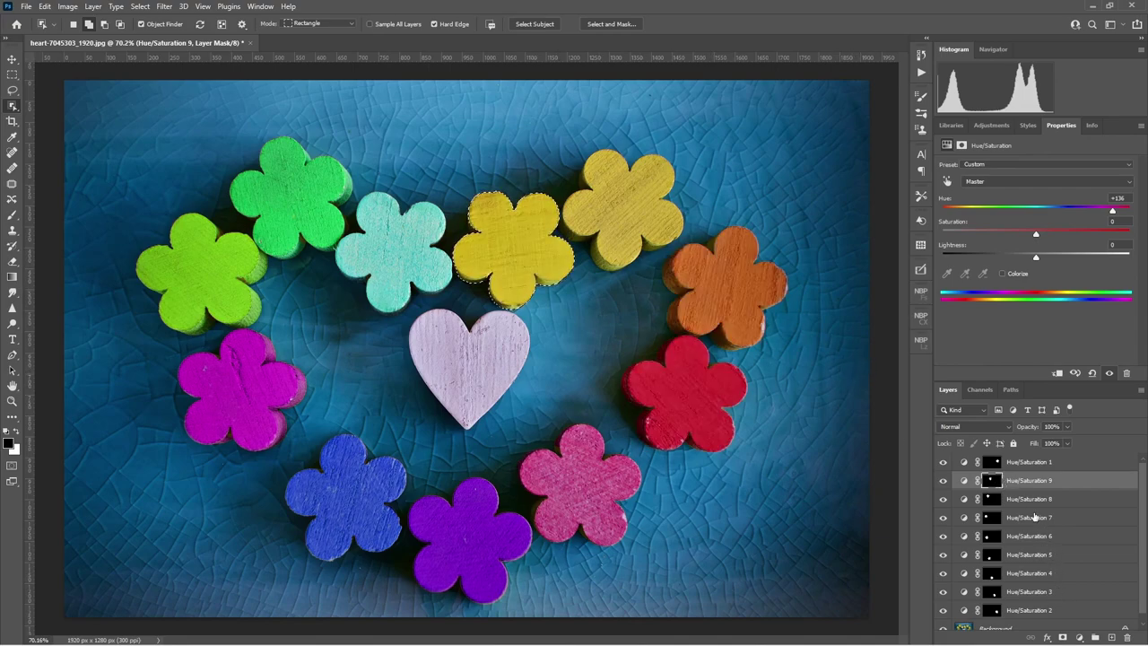
pyautogui.click(1078, 638)
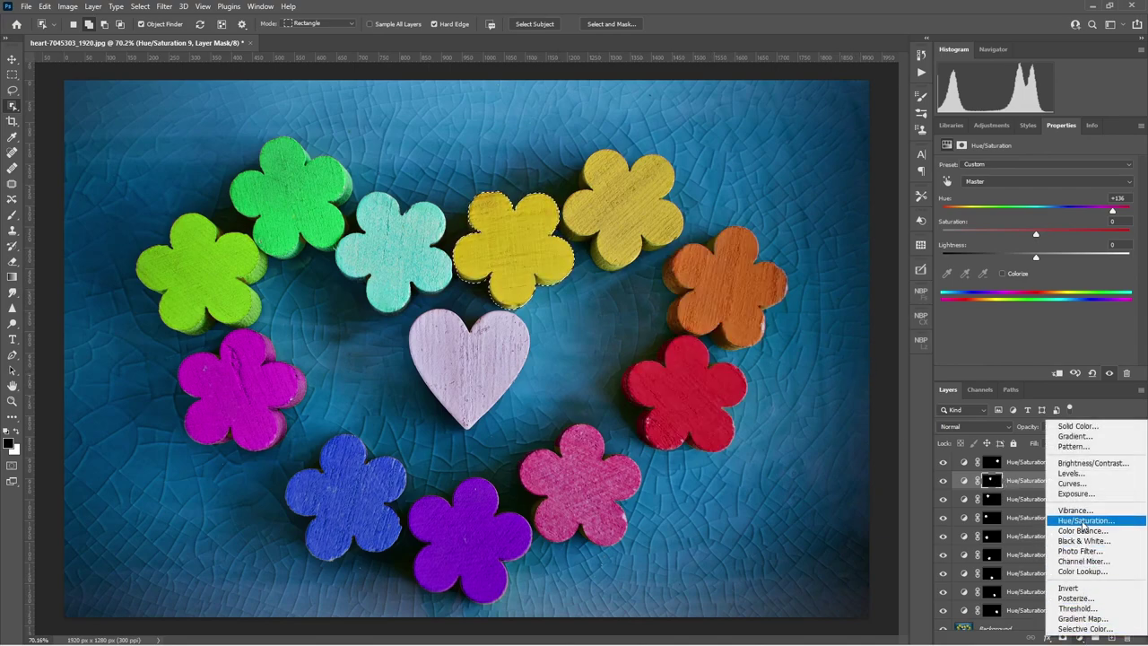
pyautogui.click(1082, 522)
pyautogui.moveTo(1035, 213); pyautogui.dragTo(1129, 216)
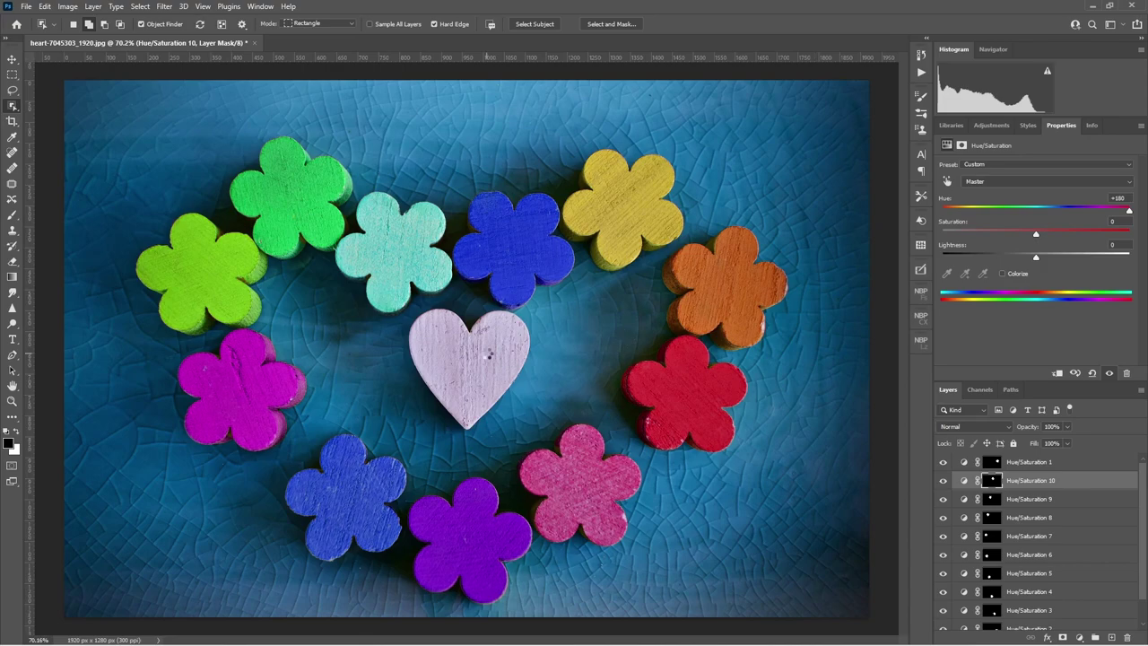
# Step: Select the central heart and add a Hue/Saturation adjustment layer with Hue +171, Saturation +63 and Lightness +17
pyautogui.click(483, 354)
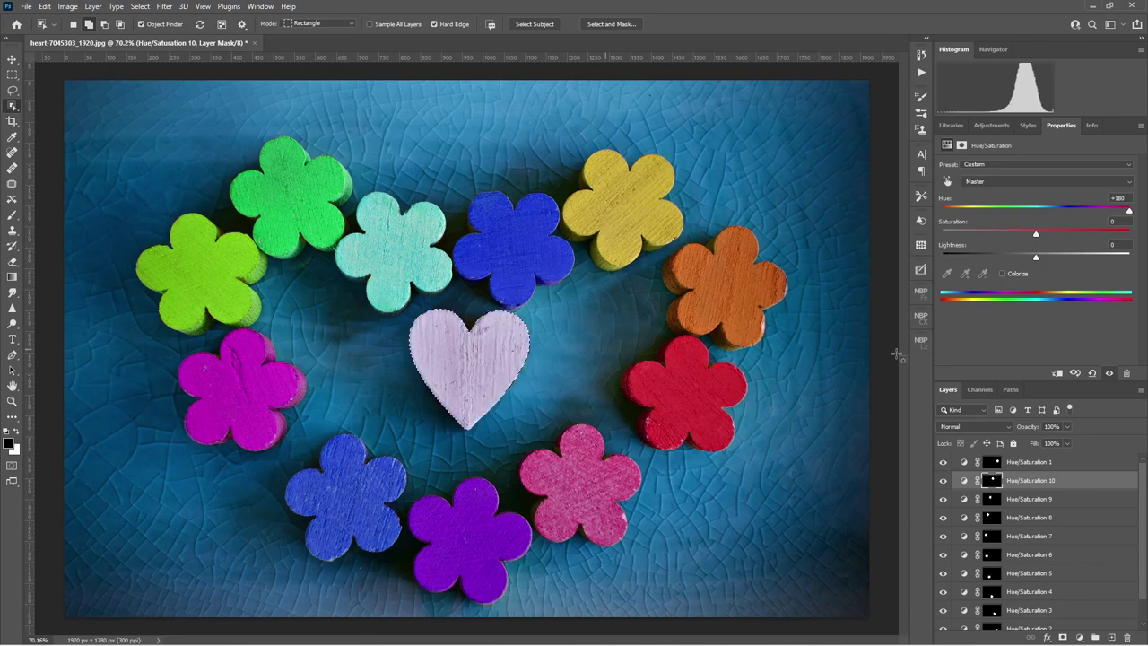
pyautogui.click(1079, 637)
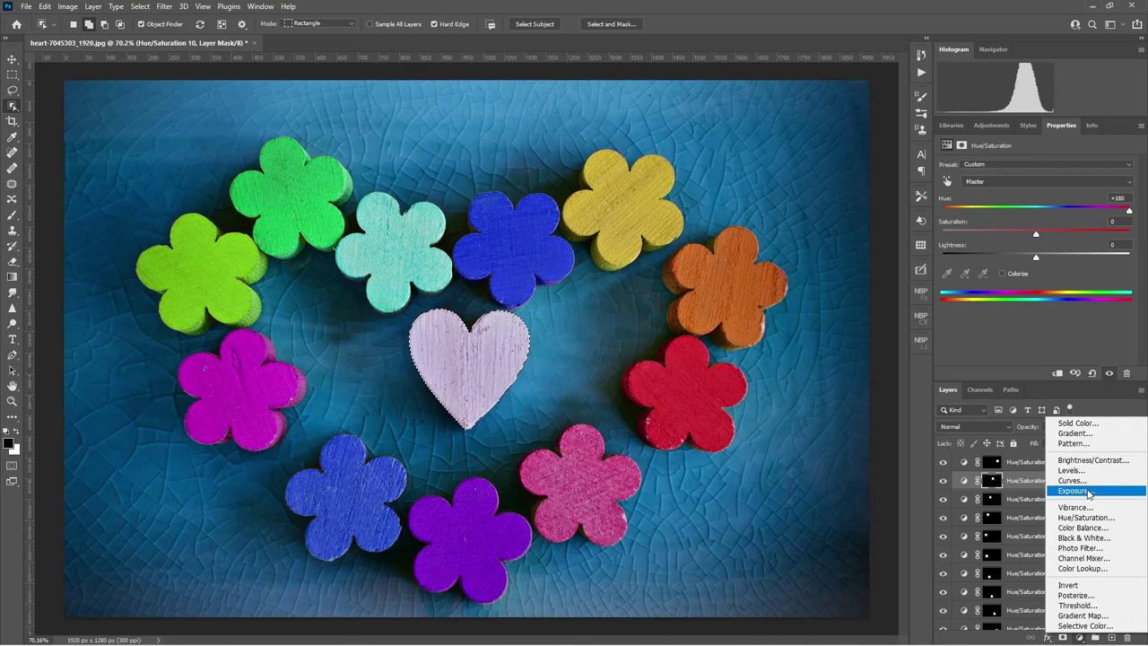
pyautogui.click(1085, 517)
pyautogui.moveTo(1036, 216); pyautogui.dragTo(1132, 216)
pyautogui.moveTo(1035, 234); pyautogui.dragTo(1133, 237)
pyautogui.moveTo(1029, 258); pyautogui.dragTo(1053, 259)
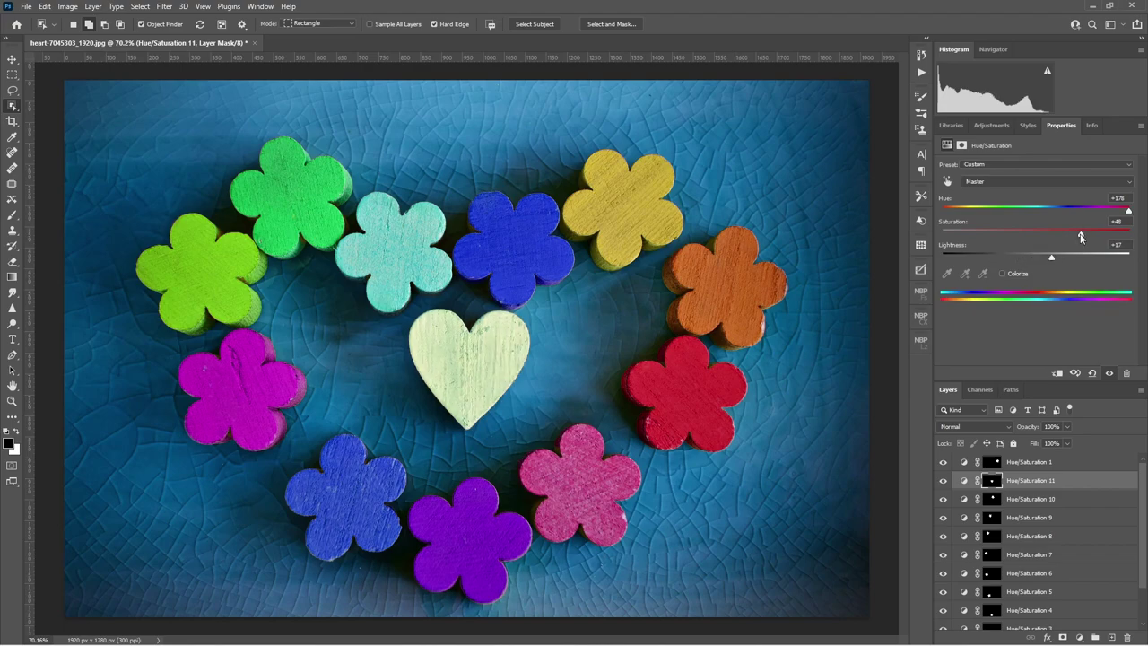
pyautogui.moveTo(1130, 216); pyautogui.dragTo(1125, 216)
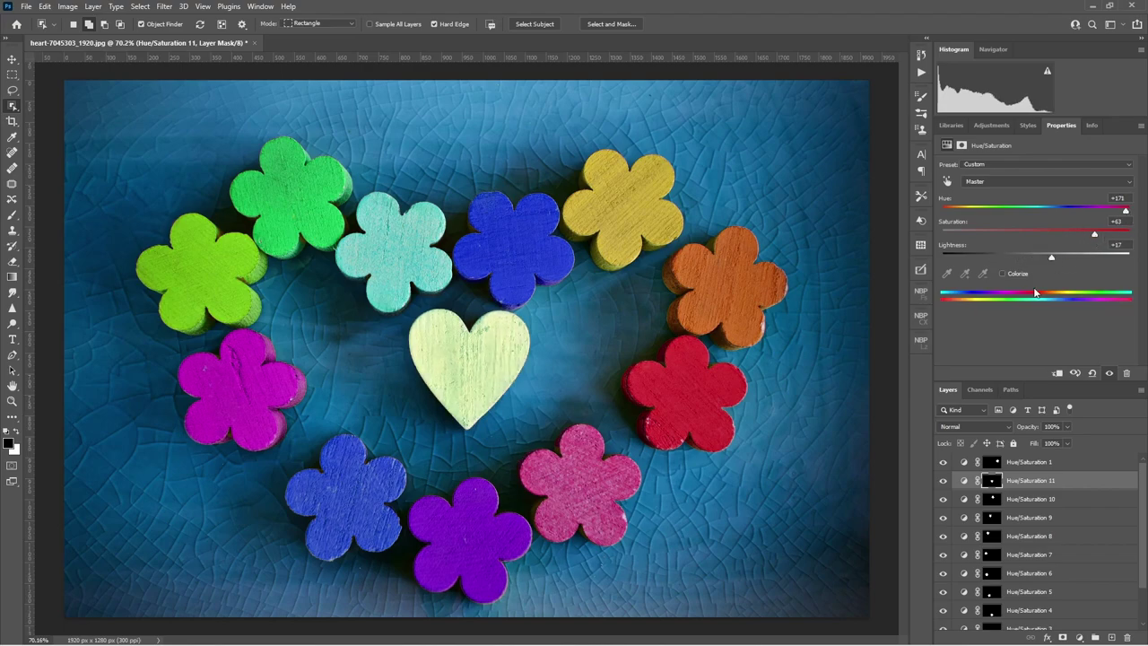
# Step: Group all the Hue/Saturation adjustment layers into one group named Group 1
pyautogui.click(1022, 462)
pyautogui.scroll(-2, 1021, 458)
pyautogui.keyDown('shift'); pyautogui.click(1031, 600); pyautogui.keyUp('shift')
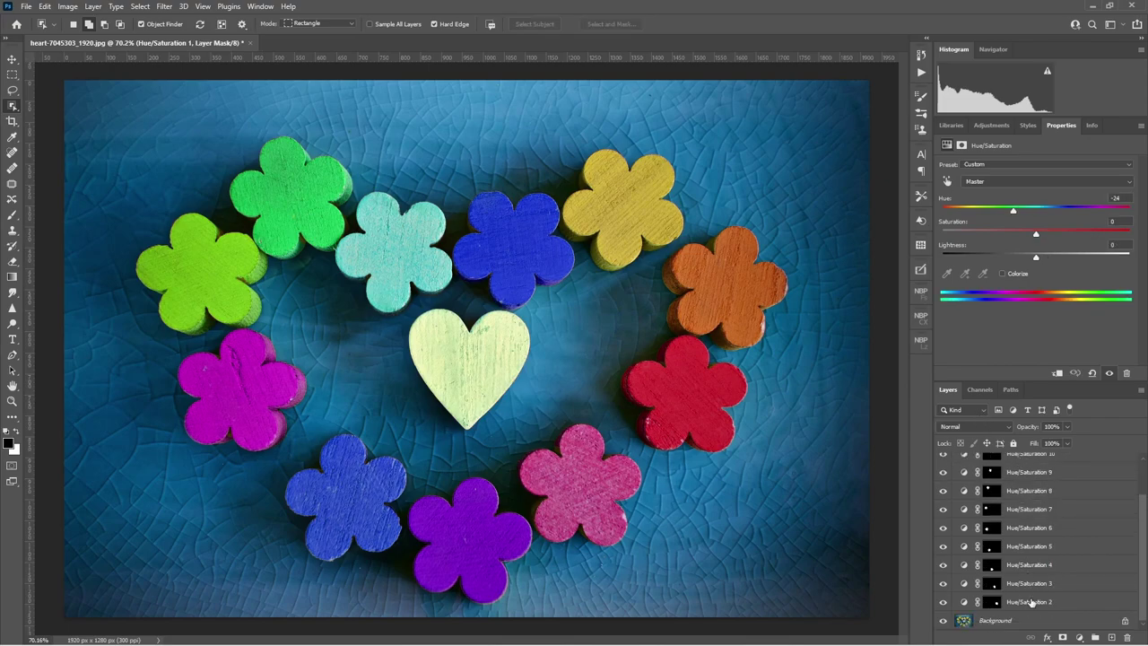
pyautogui.rightClick(1033, 596)
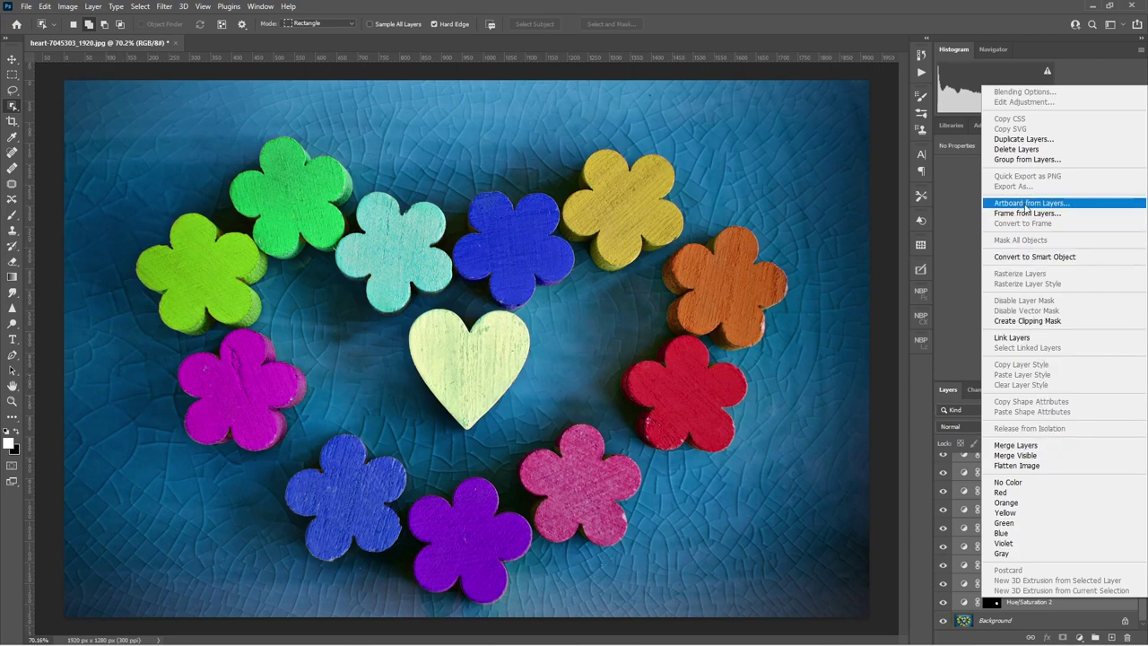
pyautogui.click(1026, 160)
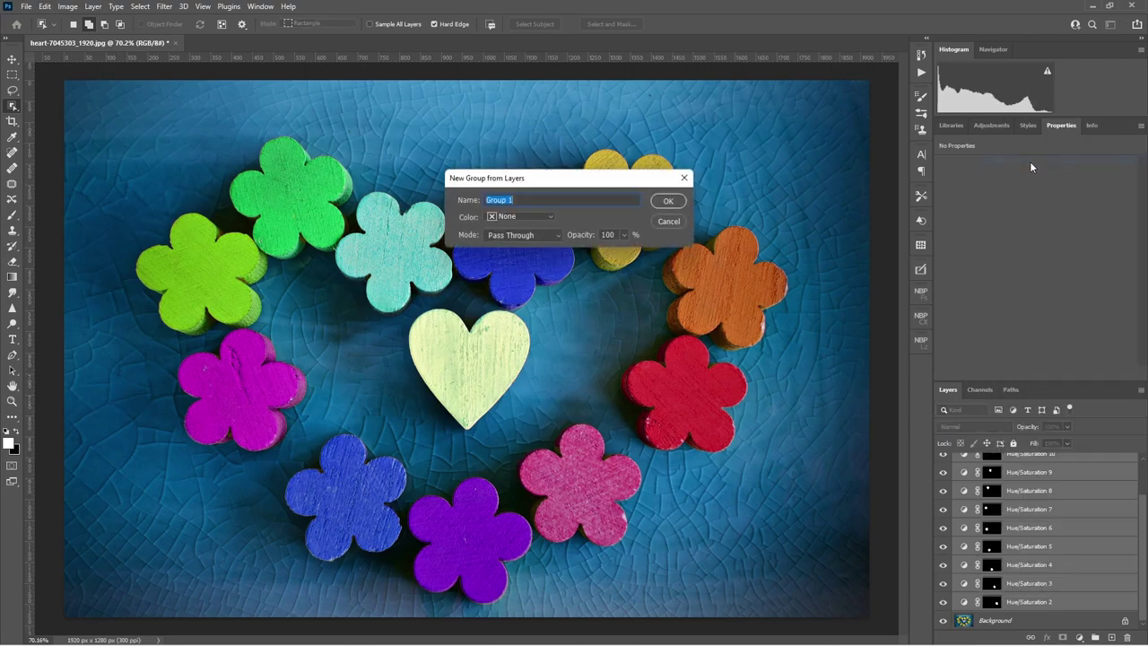
pyautogui.click(668, 201)
# Step: Toggle the visibility of Group 1 repeatedly to compare the original photo with the recolored version
pyautogui.click(940, 461)
pyautogui.click(941, 462)
pyautogui.click(940, 462)
pyautogui.click(941, 462)
pyautogui.click(941, 462)
pyautogui.click(940, 462)
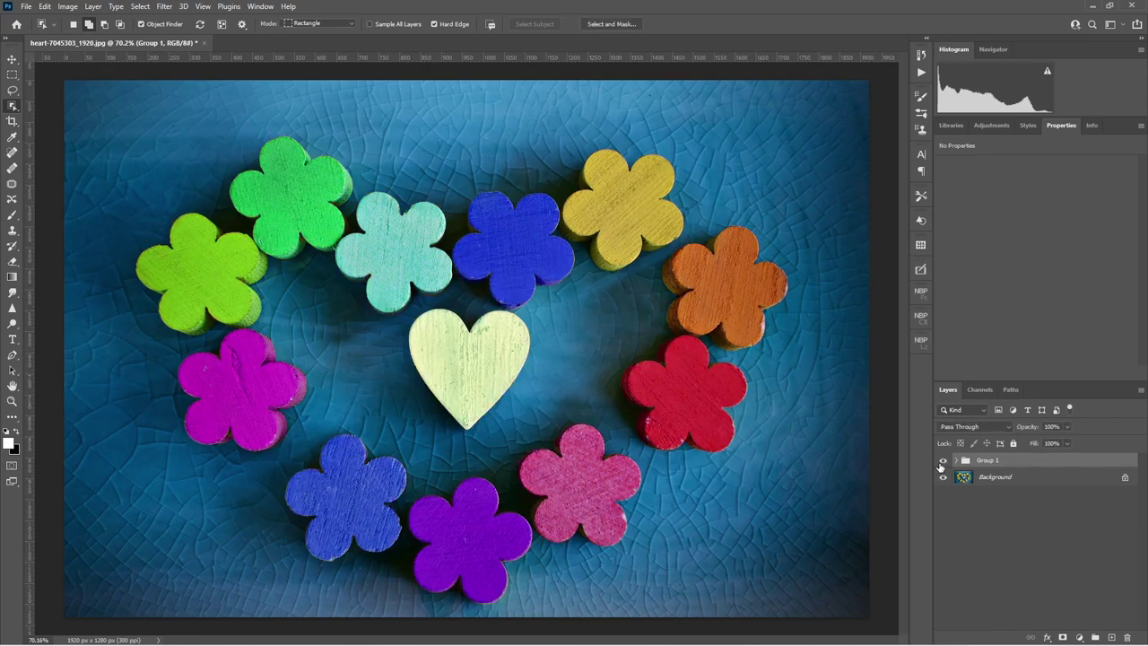
pyautogui.click(986, 521)
# Step: Select the subject on the Background layer and invert the selection to the blue backdrop around the flower ring
pyautogui.click(1003, 478)
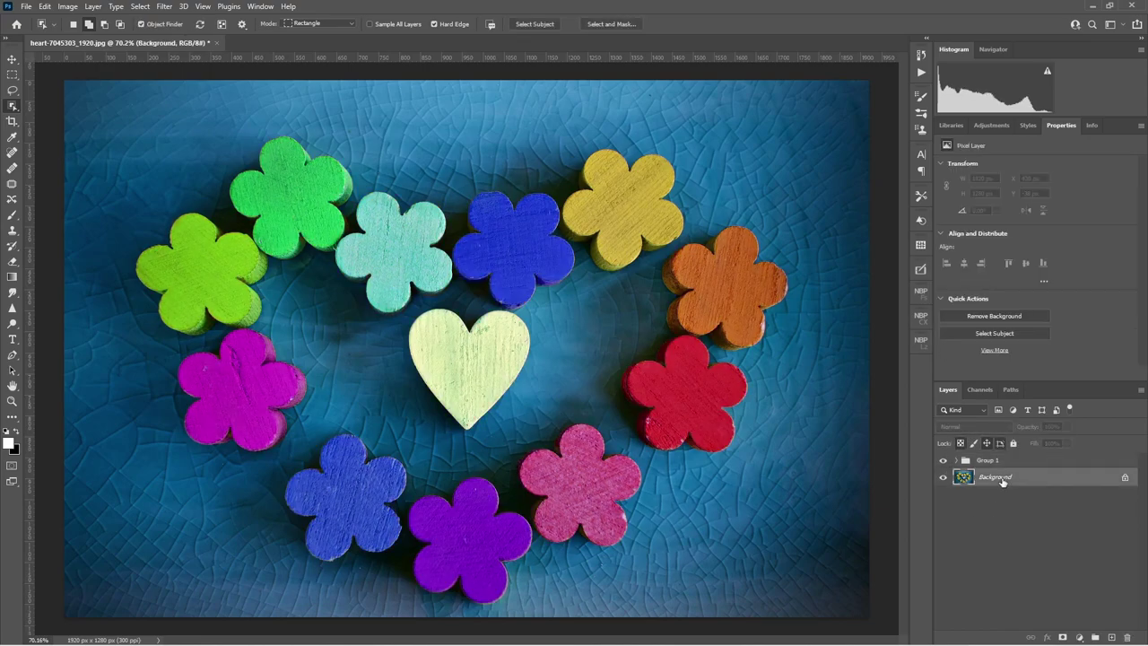
pyautogui.click(44, 7)
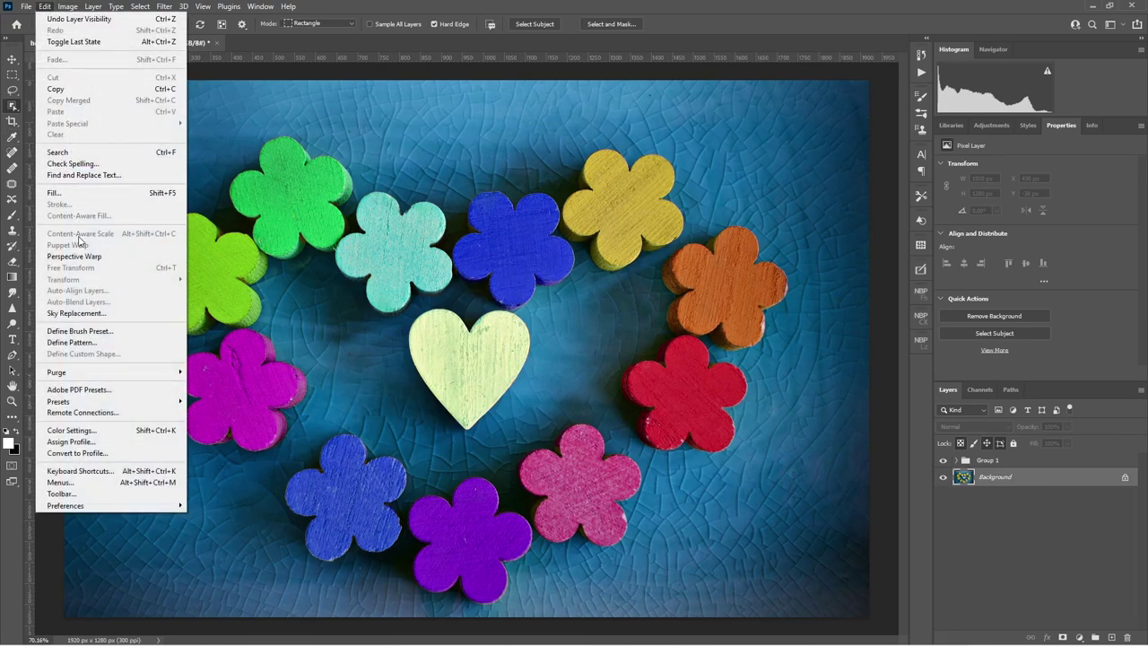
pyautogui.moveTo(140, 7)
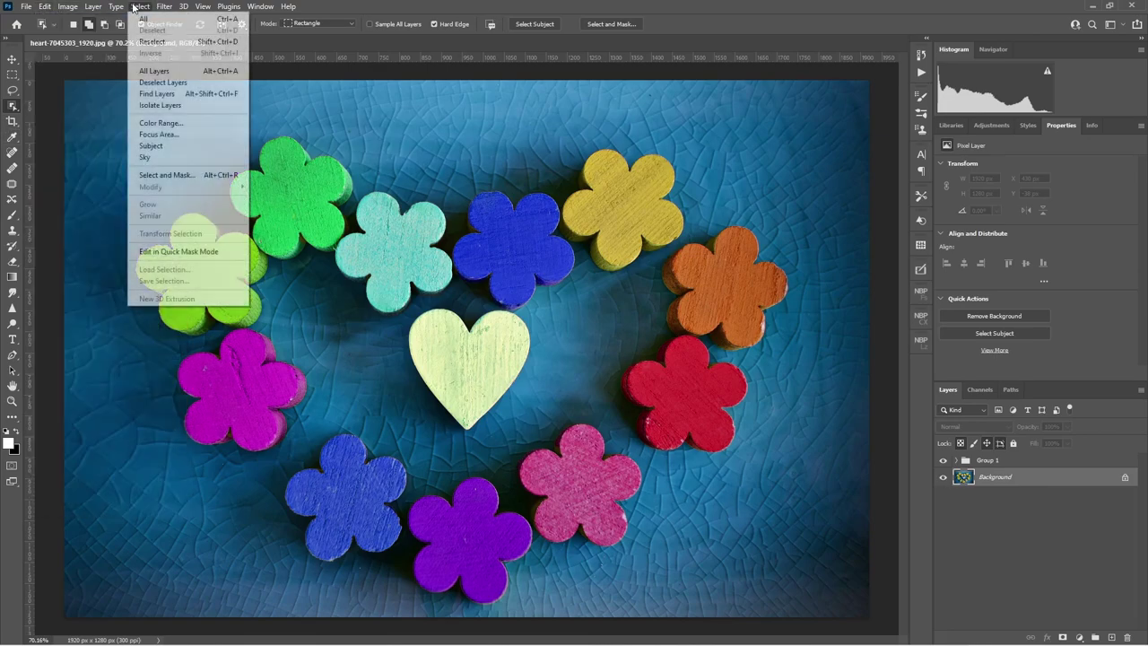
pyautogui.click(153, 145)
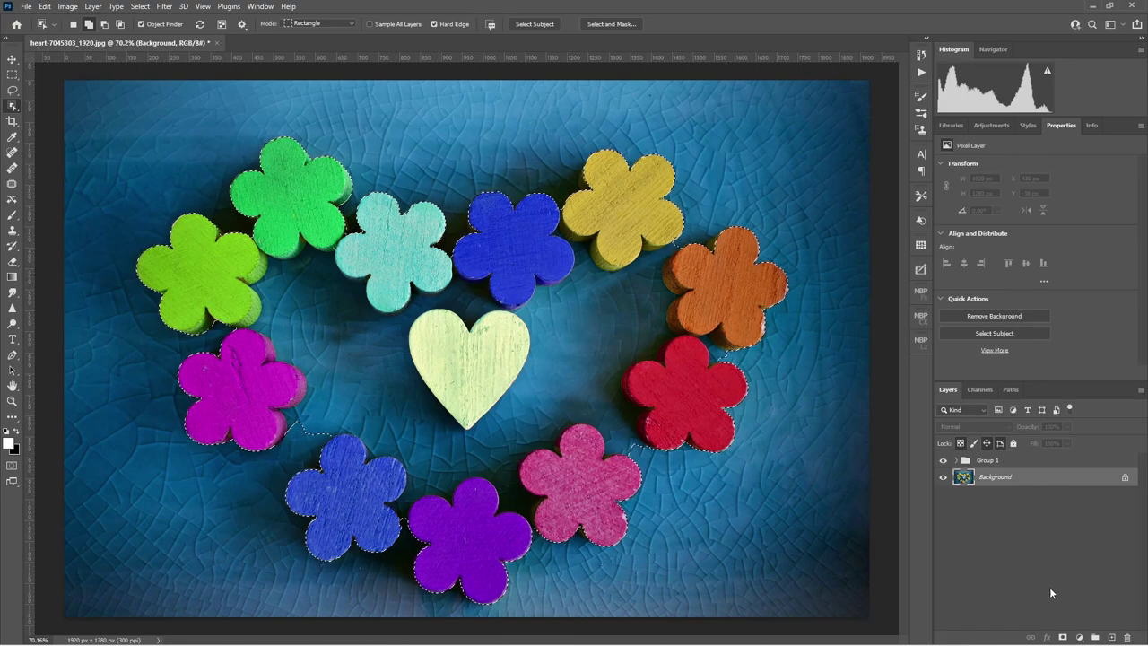
pyautogui.rightClick(705, 404)
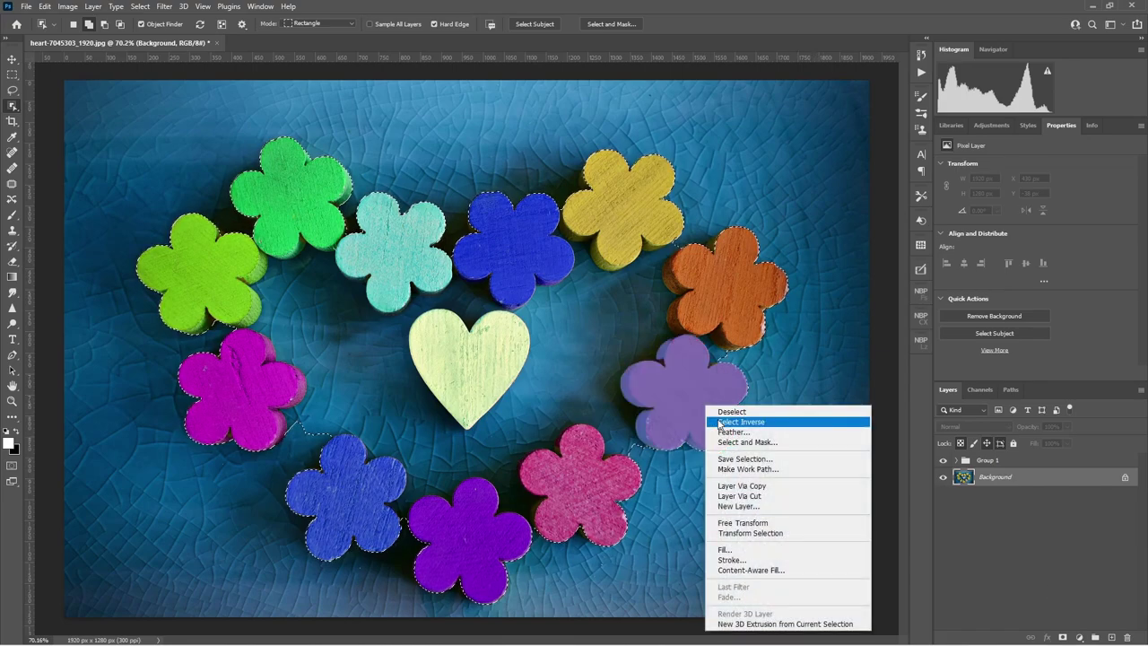
pyautogui.click(736, 418)
# Step: Add a Hue/Saturation adjustment layer for the selected outer backdrop with Hue +150, Saturation +16 and Lightness +6
pyautogui.click(1079, 637)
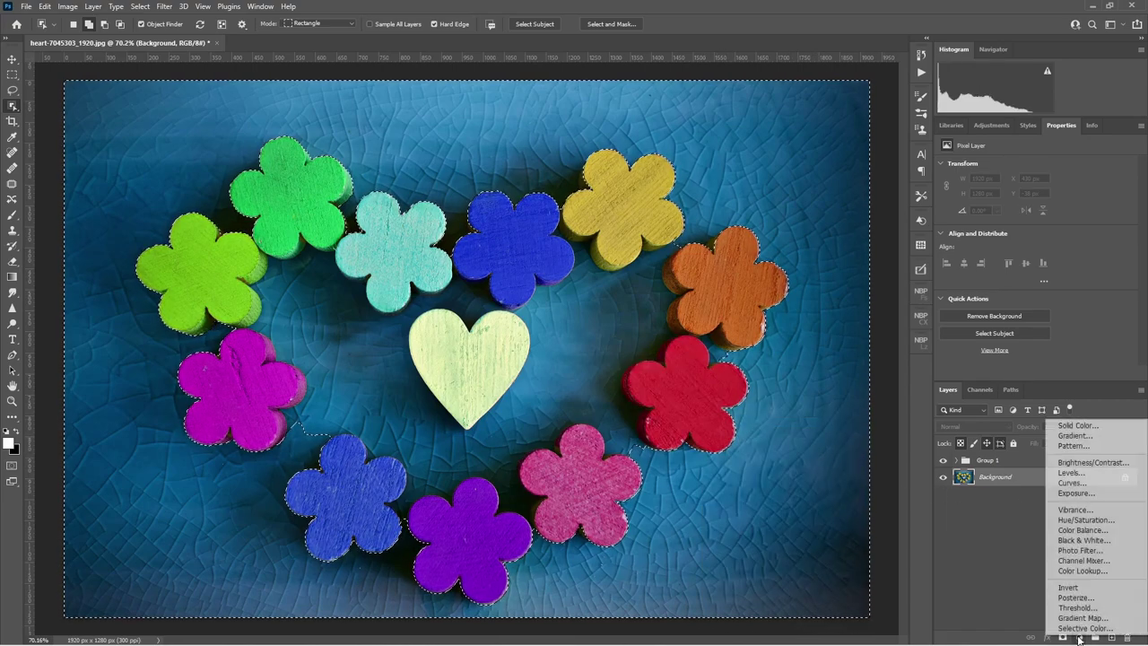
pyautogui.click(1083, 520)
pyautogui.moveTo(1037, 210); pyautogui.dragTo(968, 209)
pyautogui.moveTo(1036, 234); pyautogui.dragTo(1041, 257)
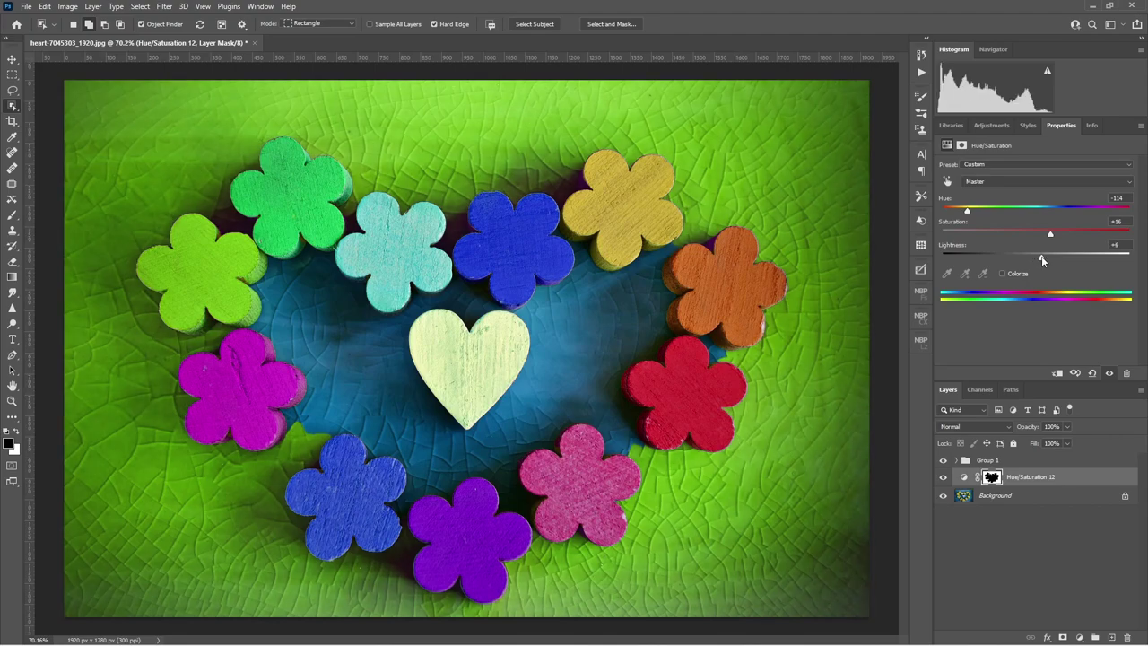
pyautogui.moveTo(966, 210); pyautogui.dragTo(1118, 213)
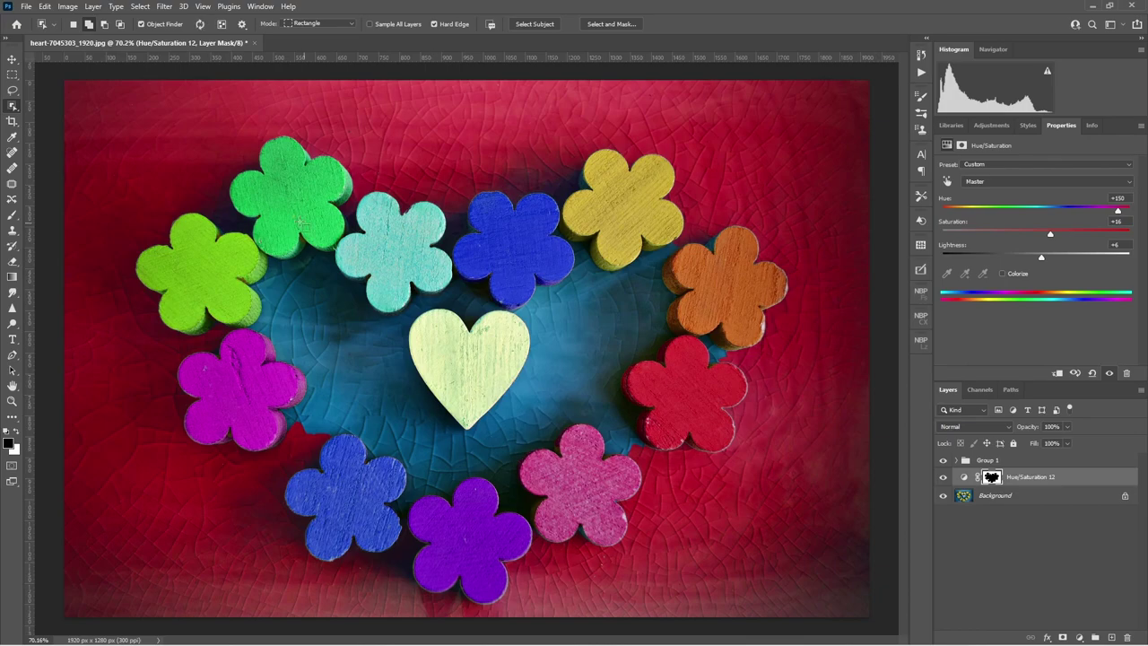
# Step: Select the area inside the flower ring and add a Hue/Saturation adjustment layer with Hue +9, Saturation +42 and Lightness +3
pyautogui.moveTo(229, 190); pyautogui.dragTo(726, 480)
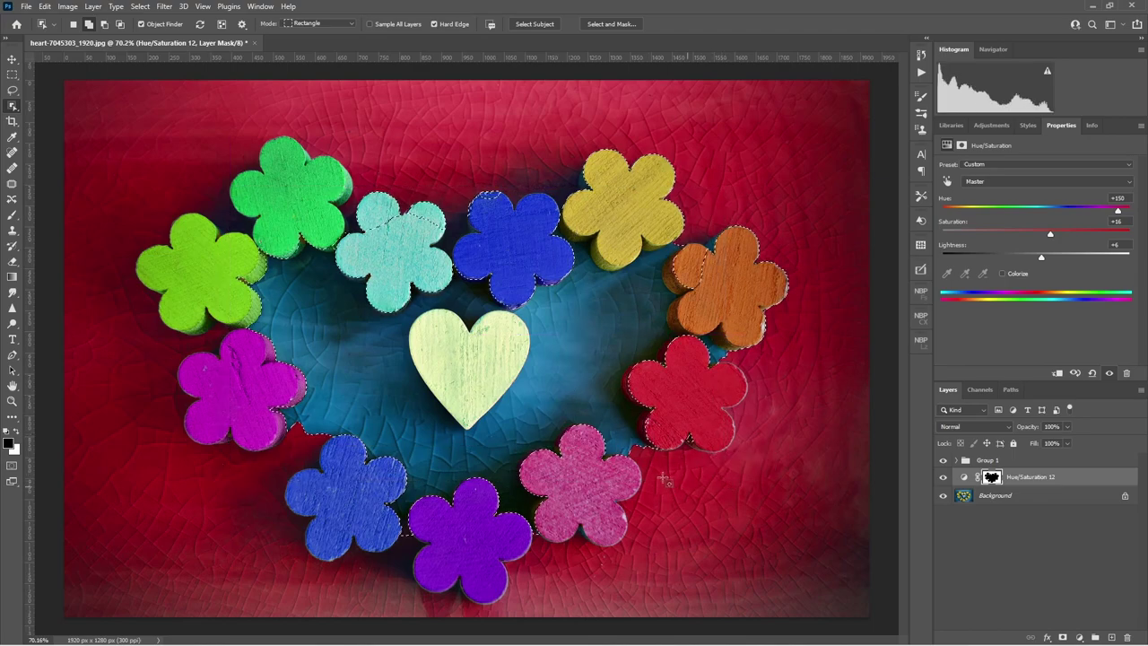
pyautogui.click(1079, 636)
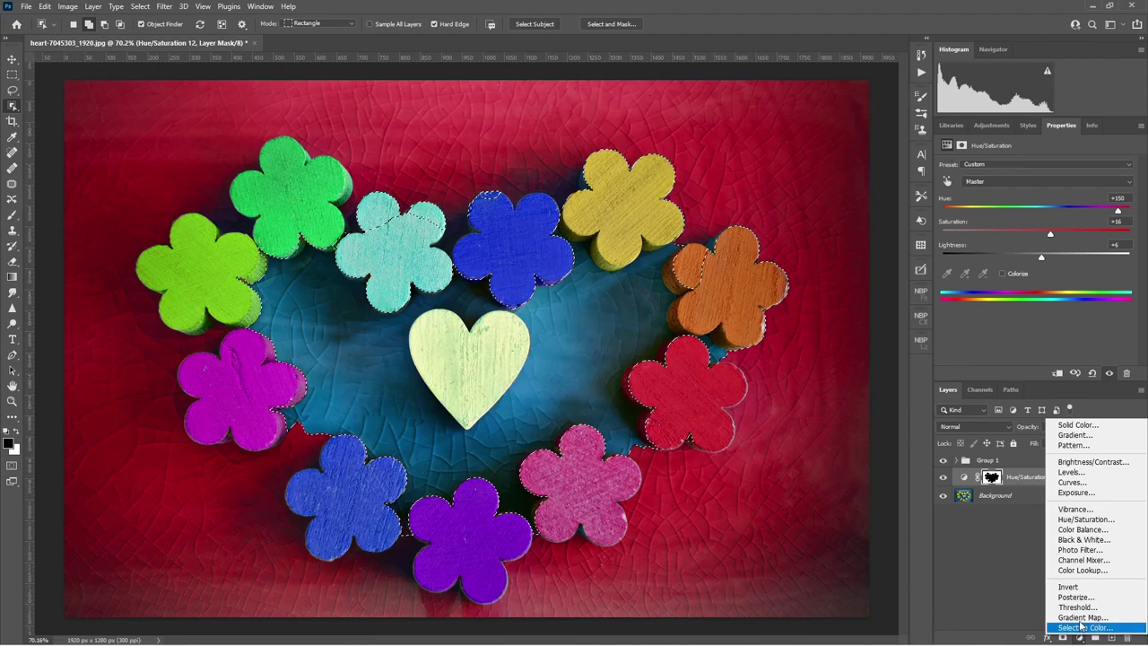
pyautogui.click(1083, 520)
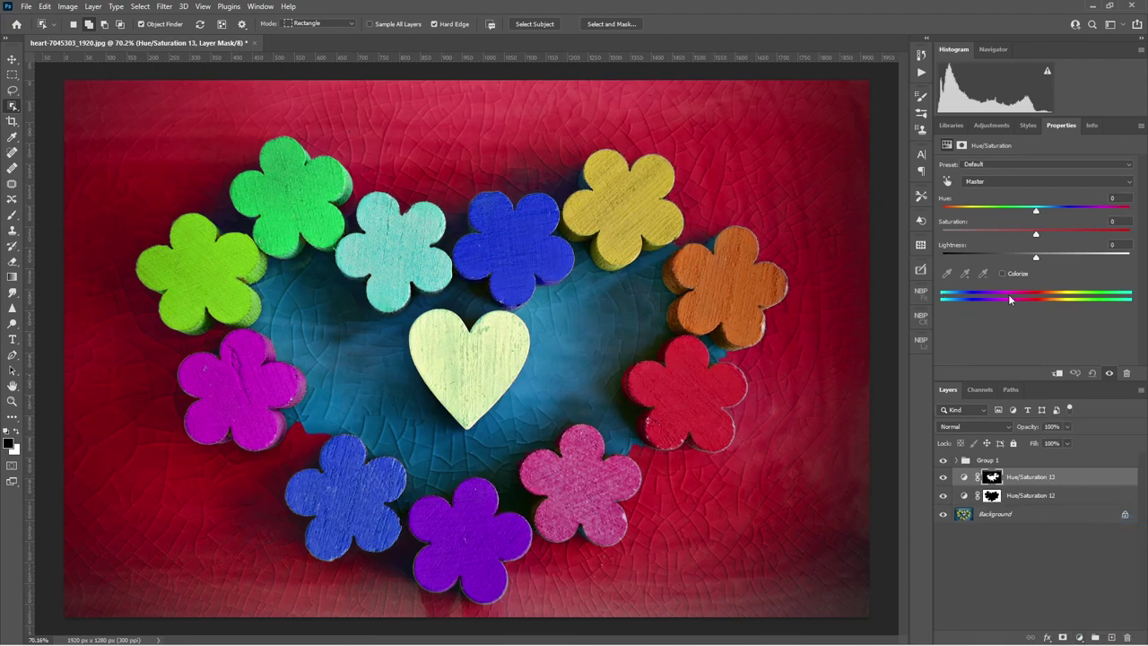
pyautogui.moveTo(1037, 211); pyautogui.dragTo(1044, 259)
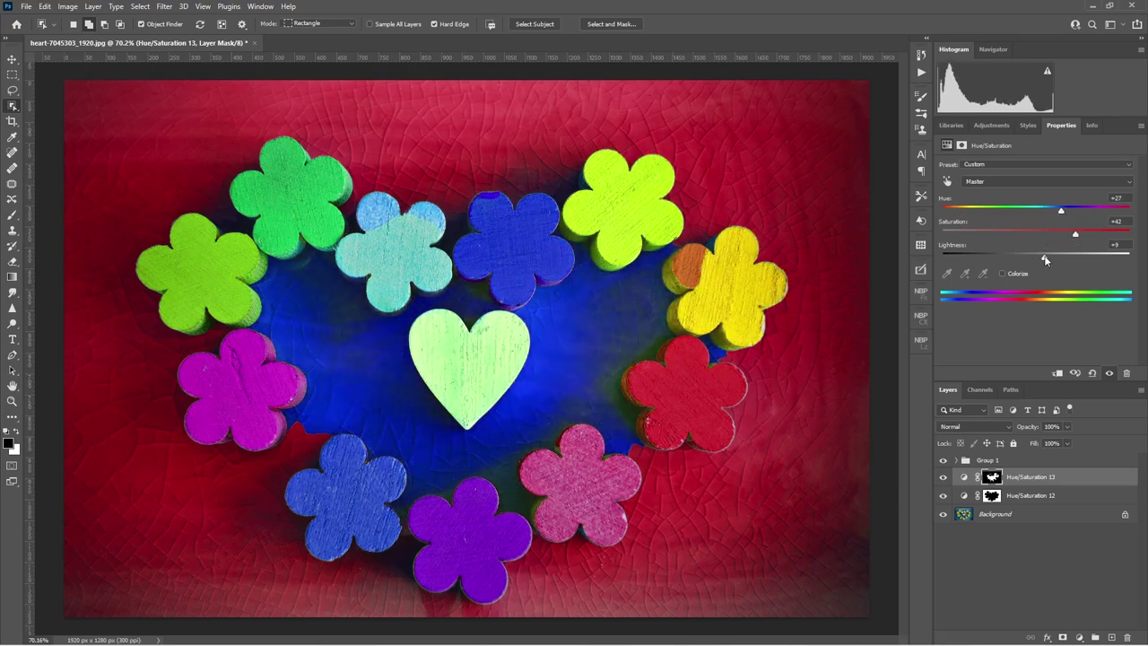
pyautogui.moveTo(1061, 210); pyautogui.dragTo(1045, 212)
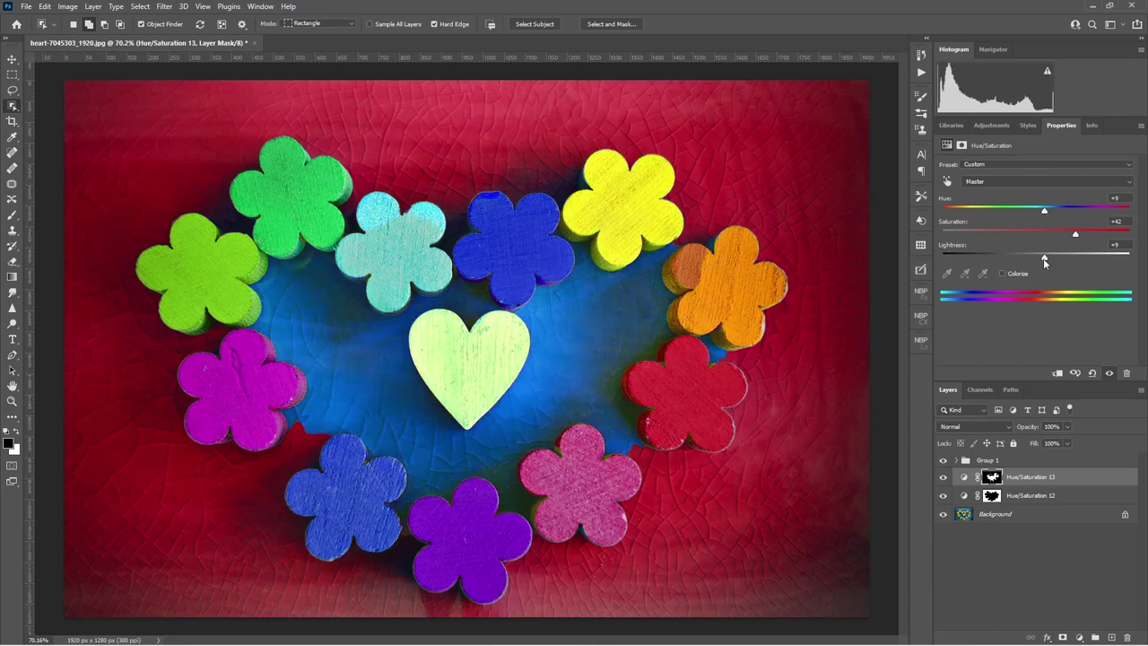
pyautogui.moveTo(1043, 258); pyautogui.dragTo(1037, 259)
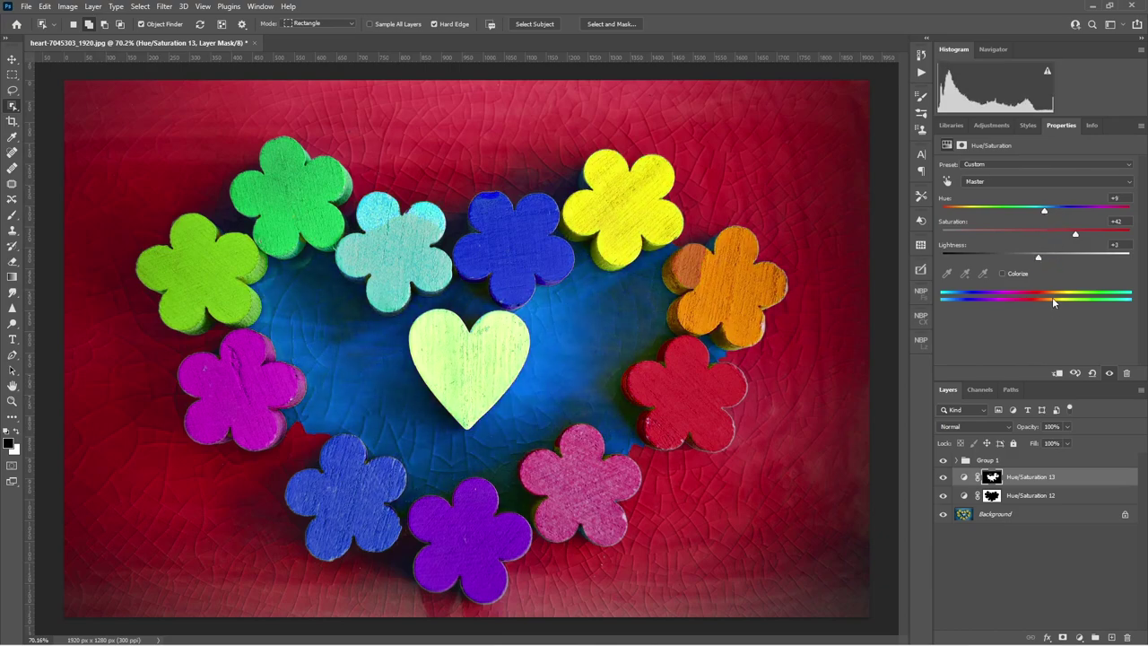
# Step: Toggle the visibility of all layers except Background repeatedly to compare the original photo with the recolored version
pyautogui.keyDown('alt'); pyautogui.click(942, 516); pyautogui.keyUp('alt')
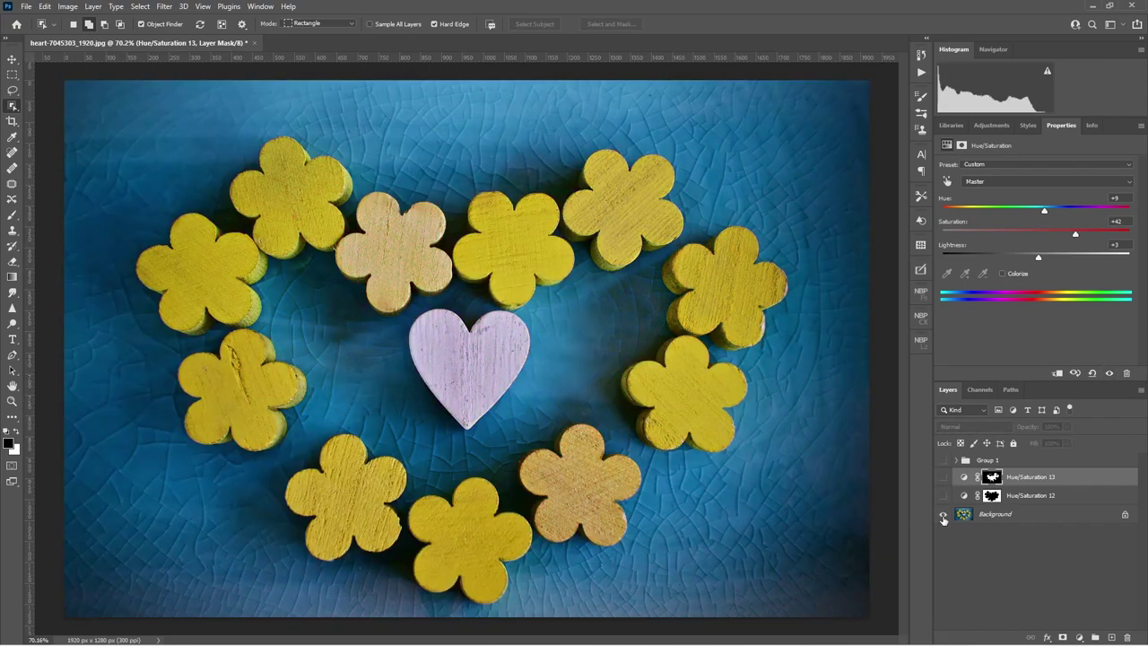
pyautogui.keyDown('alt'); pyautogui.click(942, 515); pyautogui.keyUp('alt')
pyautogui.keyDown('alt'); pyautogui.click(943, 515); pyautogui.keyUp('alt')
pyautogui.keyDown('alt'); pyautogui.click(942, 516); pyautogui.keyUp('alt')
pyautogui.keyDown('alt'); pyautogui.click(943, 516); pyautogui.keyUp('alt')
pyautogui.keyDown('alt'); pyautogui.click(942, 516); pyautogui.keyUp('alt')
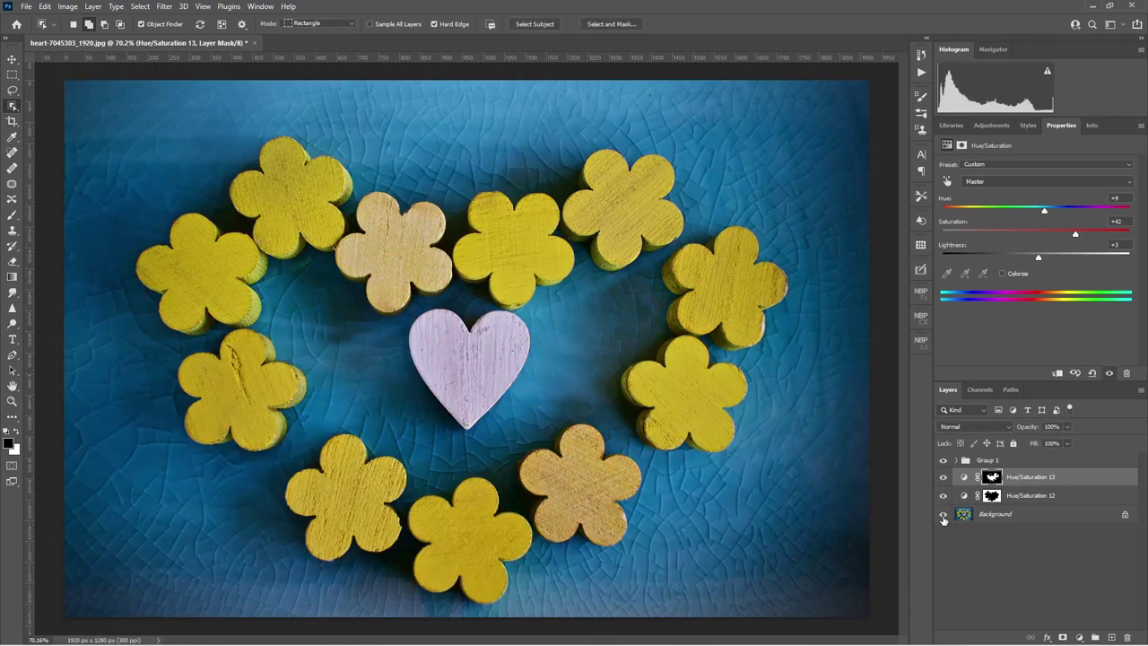